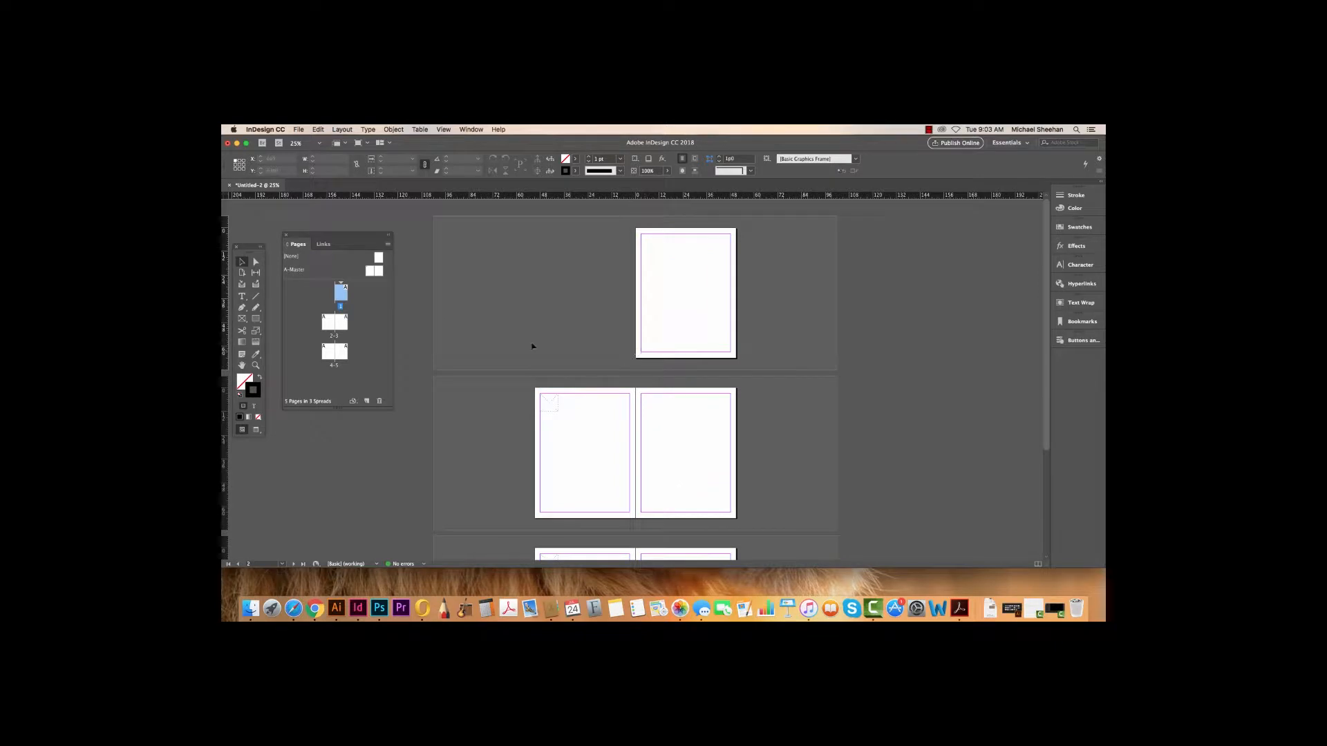
Step: Copy the small frame from the left A-Master page to the right page's upper outer corner and check pages 2–3
double_click(372, 271)
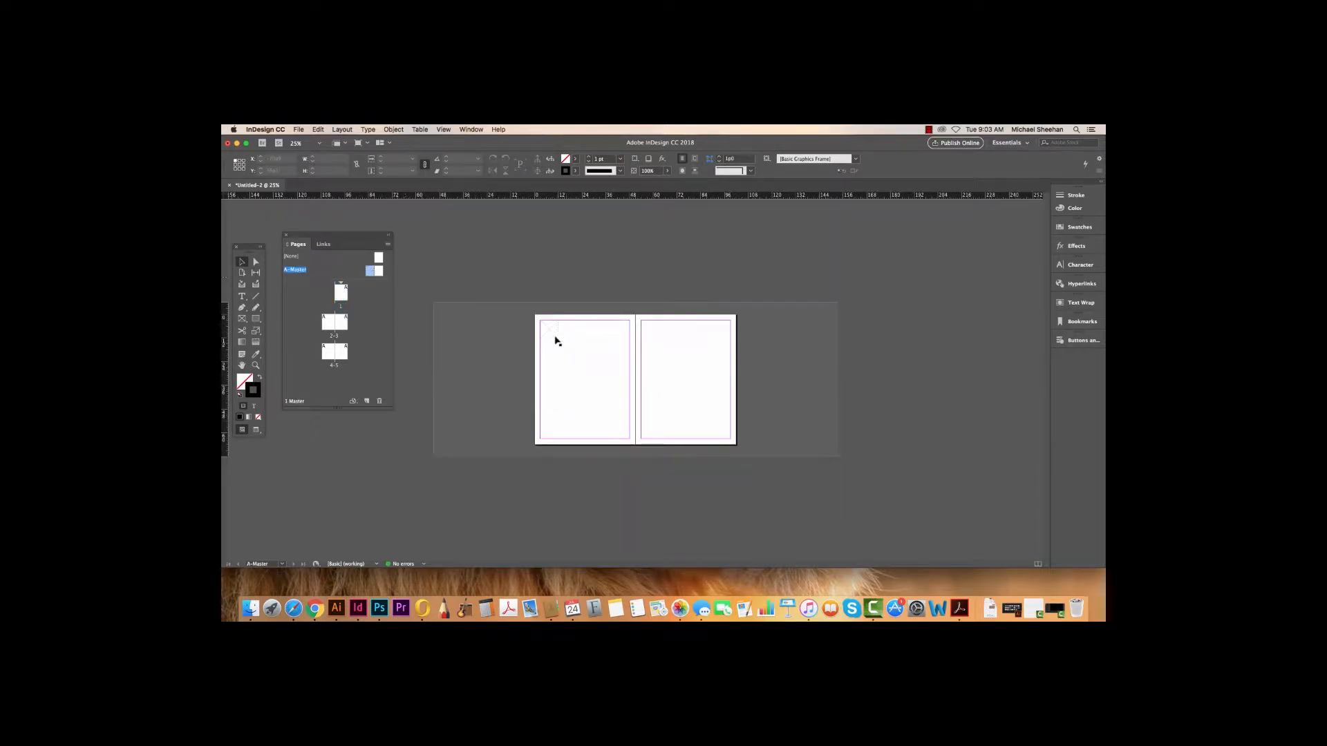
left_click_drag(550, 329, 724, 335)
left_click(460, 321)
double_click(334, 322)
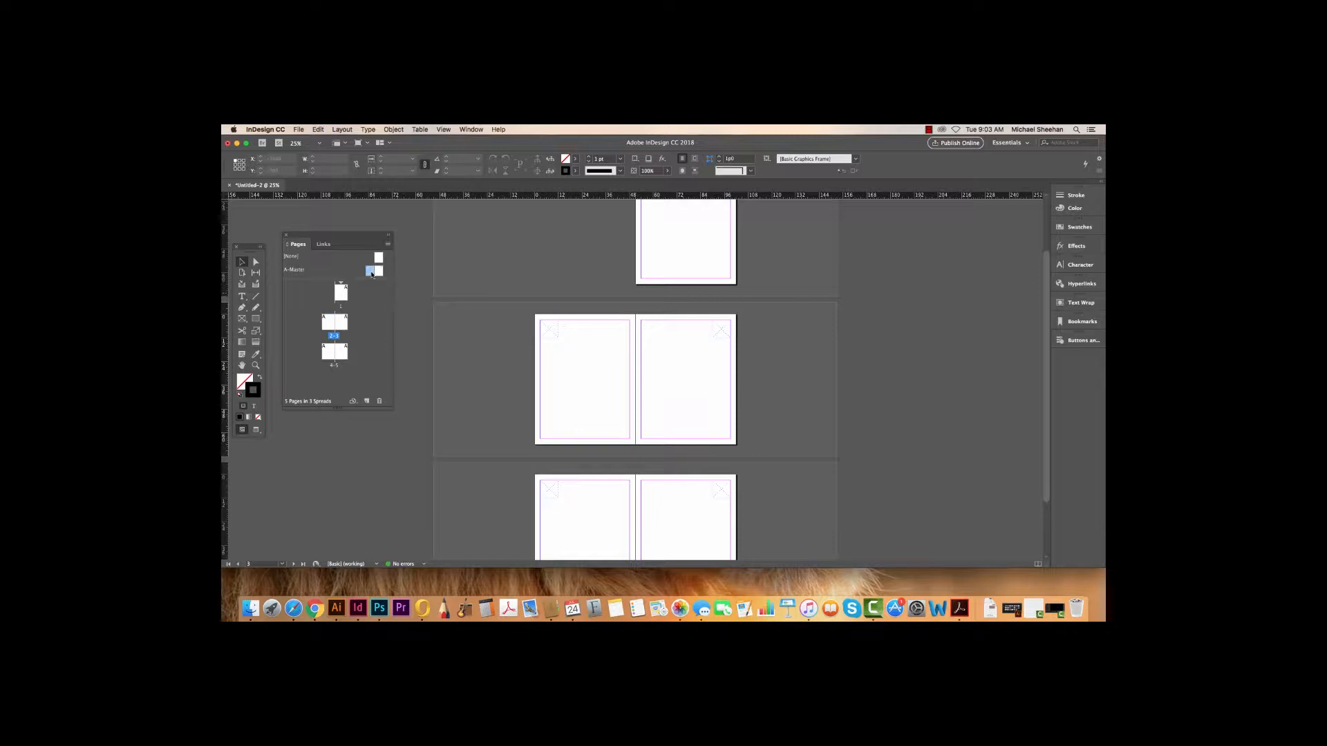
Step: Delete both small frames from the A-Master spread
left_click_drag(509, 309, 777, 367)
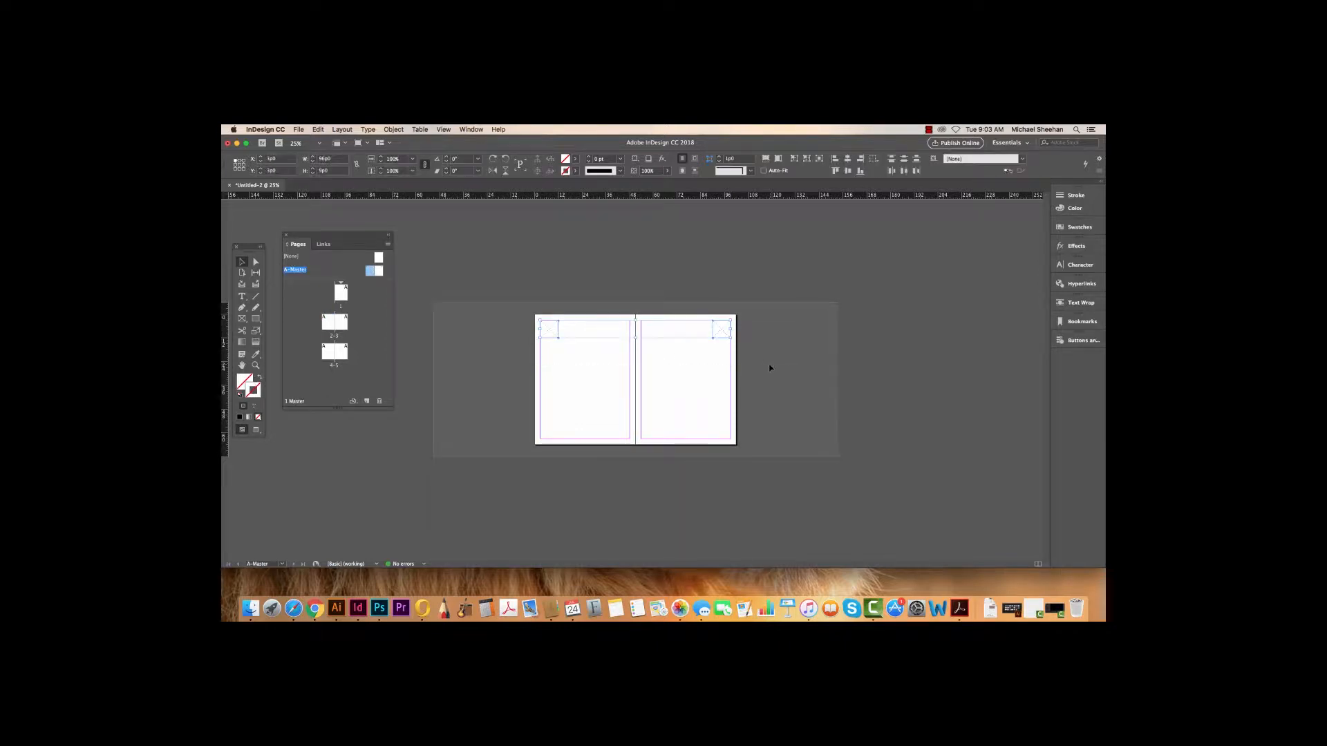
key("Delete")
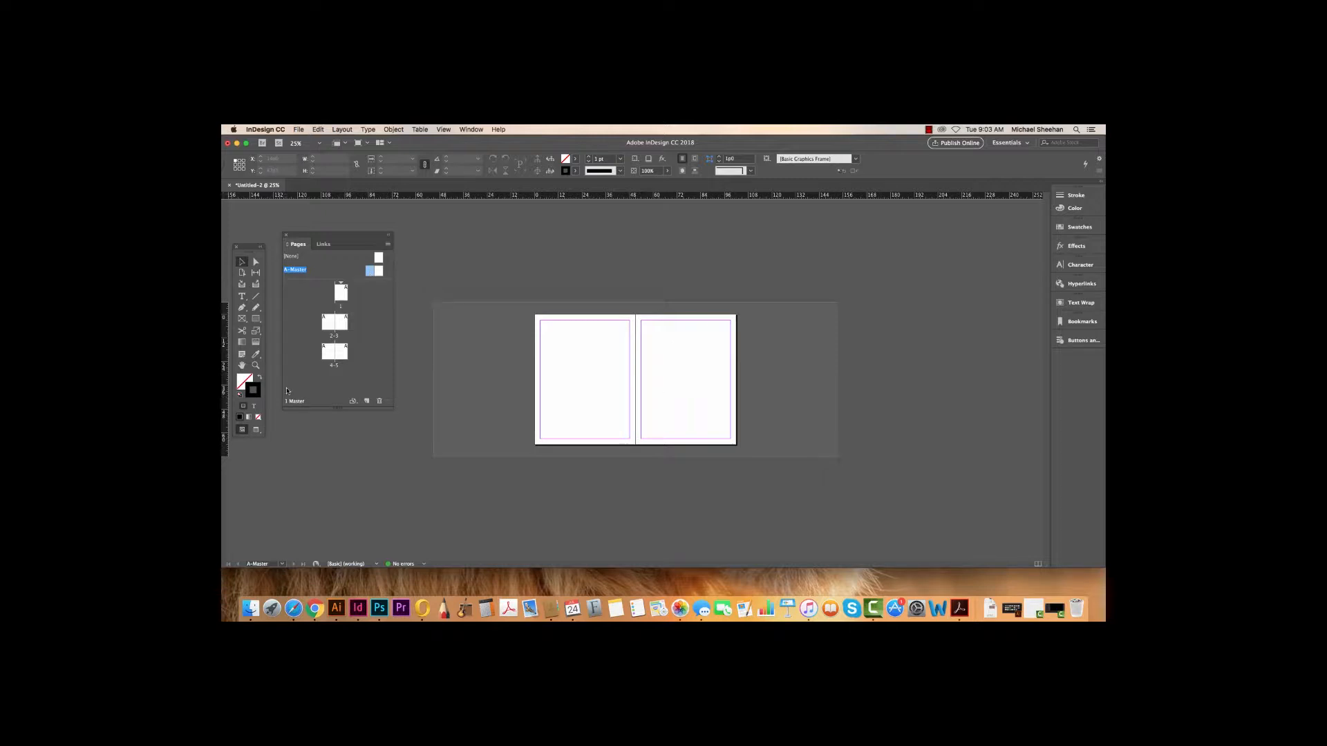
Step: Draw a small text frame in the lower outer corner of the left A-Master page and enter the text 1
left_click(242, 296)
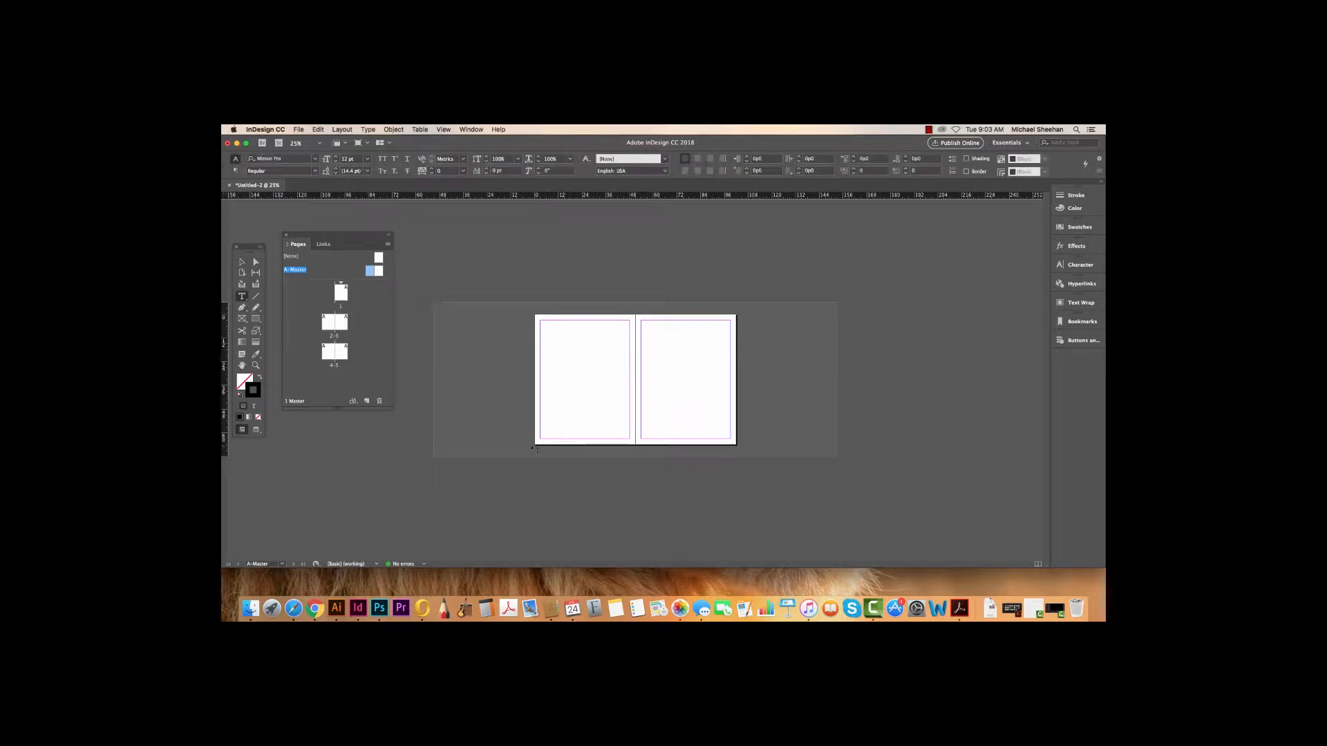
left_click_drag(541, 429, 553, 439)
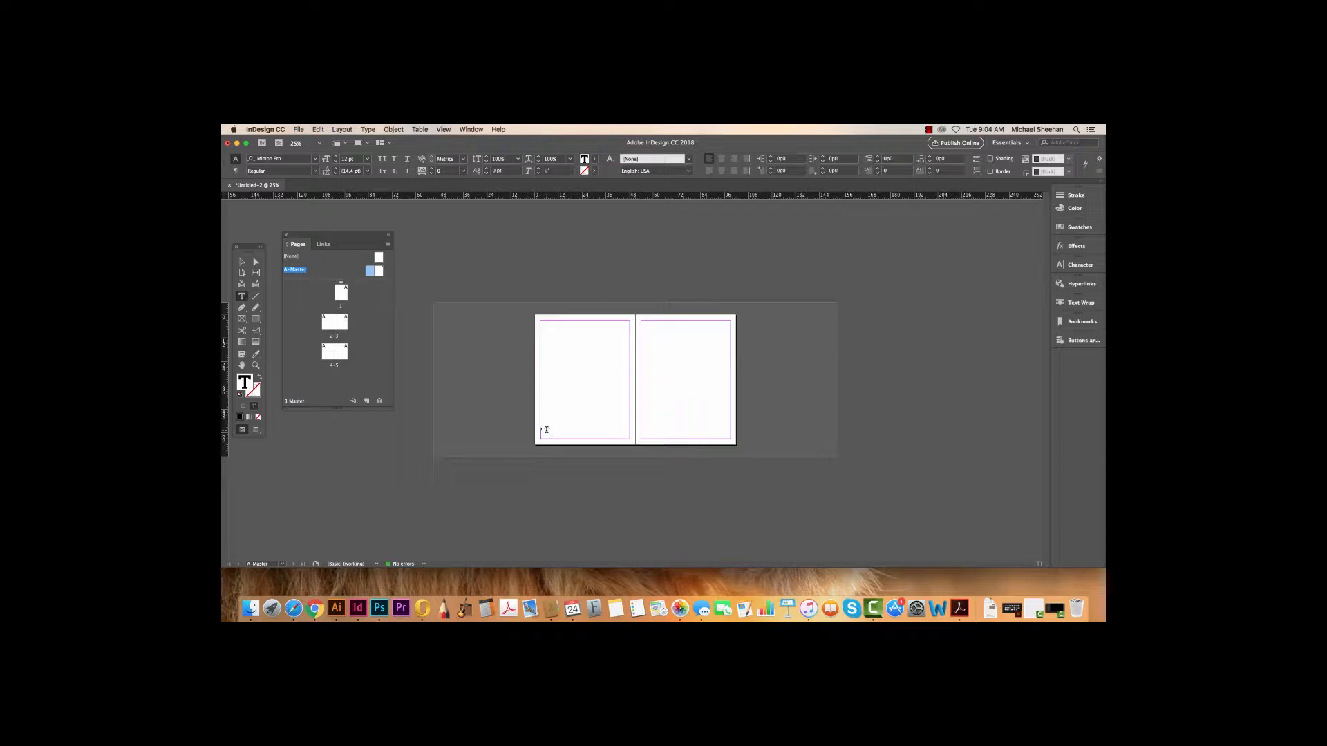
key("super+1")
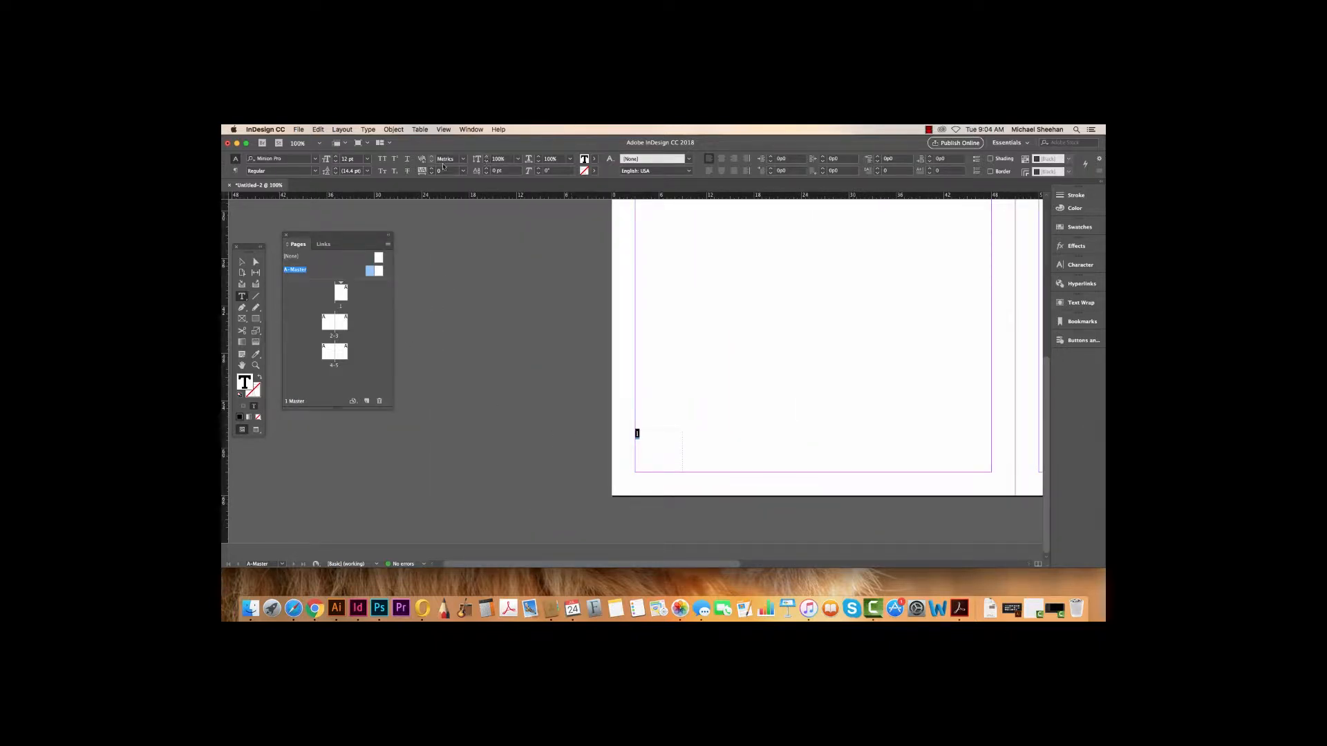
Step: Increase the font size of the 1 in the master page's text frame to 32 pt
left_click(336, 157)
left_click(335, 157)
left_click(336, 156)
left_click(336, 157)
left_click(336, 157)
left_click(335, 157)
left_click(336, 157)
left_click(336, 157)
left_click(336, 158)
left_click(336, 158)
left_click(336, 157)
left_click(336, 158)
left_click(336, 157)
left_click(335, 158)
left_click(335, 158)
left_click(336, 157)
left_click(242, 261)
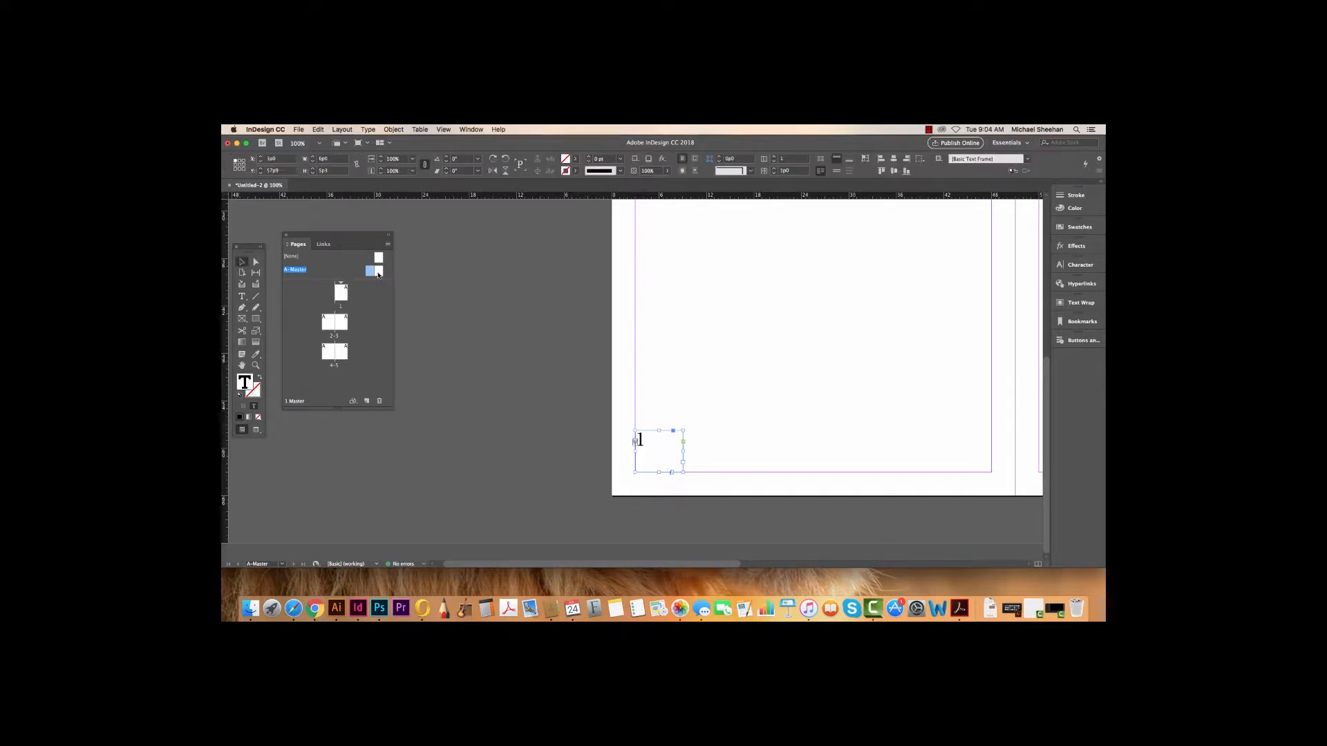
left_click(472, 275)
Step: Replace the 1 in the left master page's text frame with a Current Page Number marker
scroll(630, 335, "right", 5)
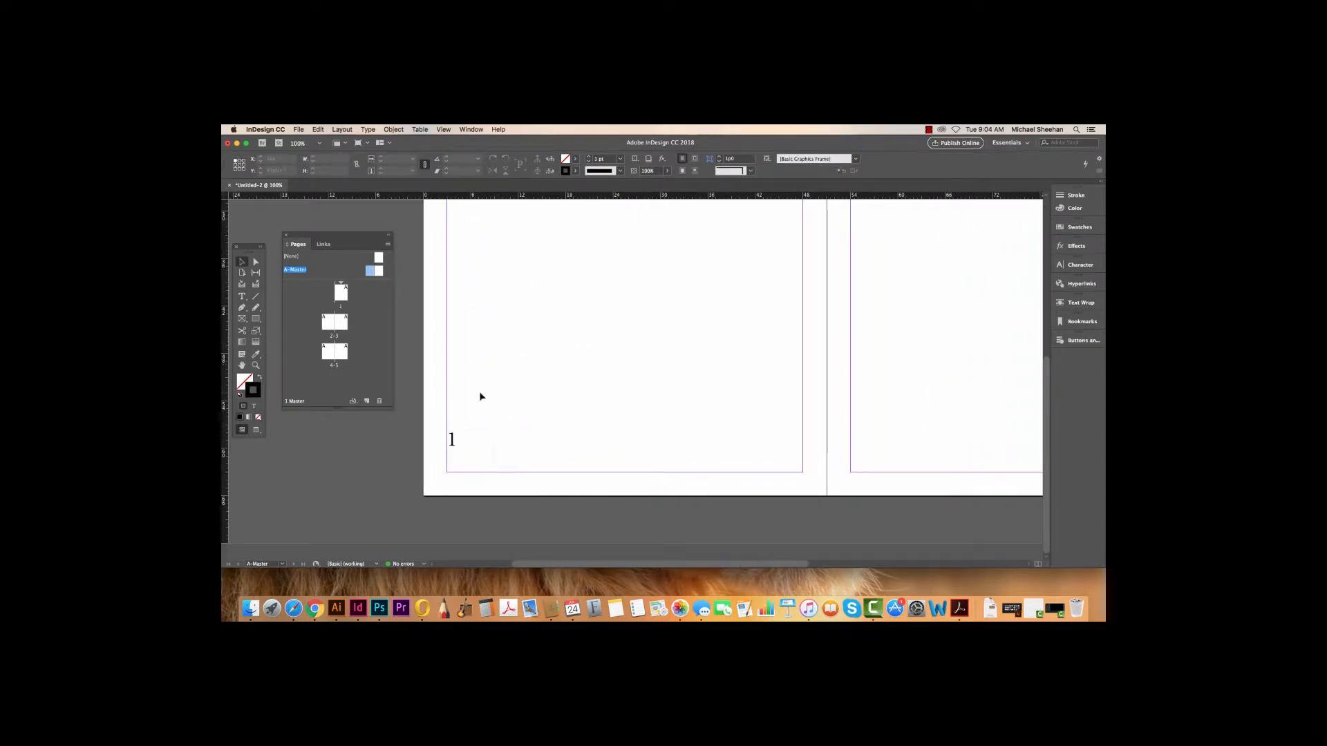
left_click(475, 444)
key("super+minus")
key("super+minus")
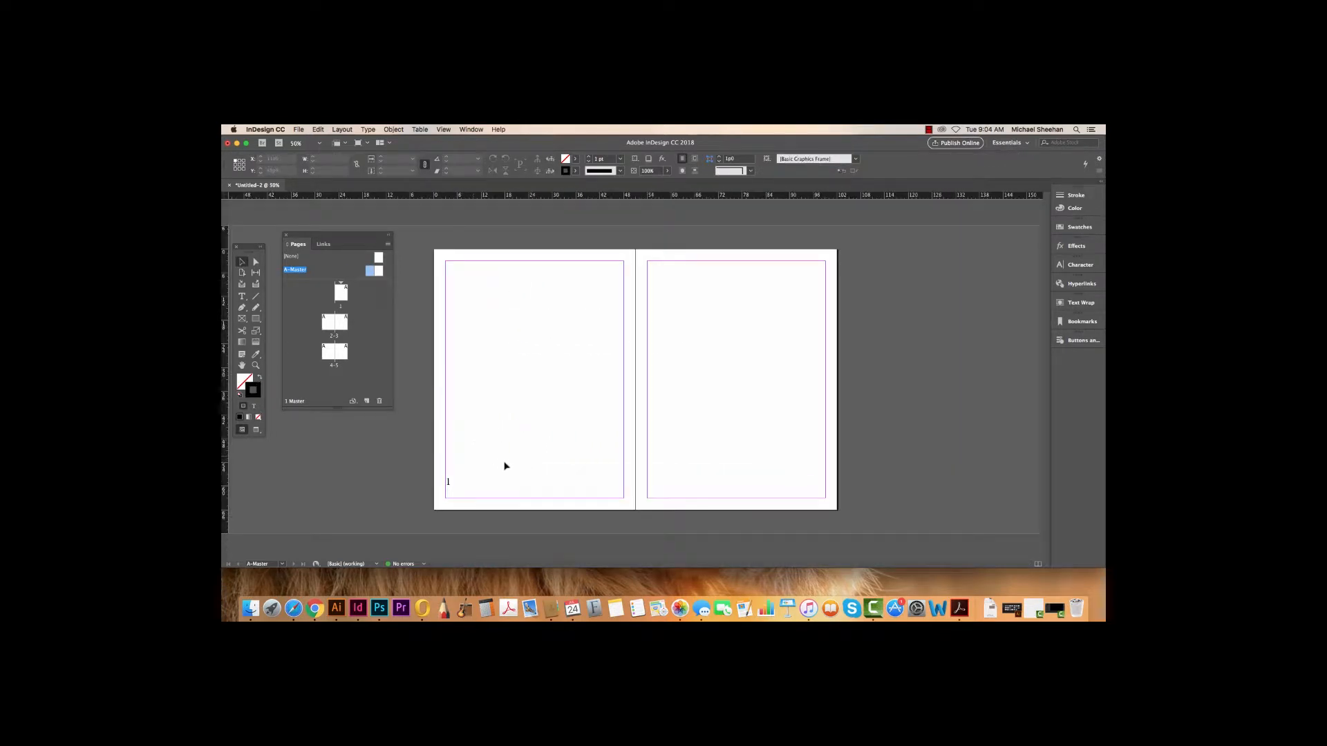
double_click(448, 482)
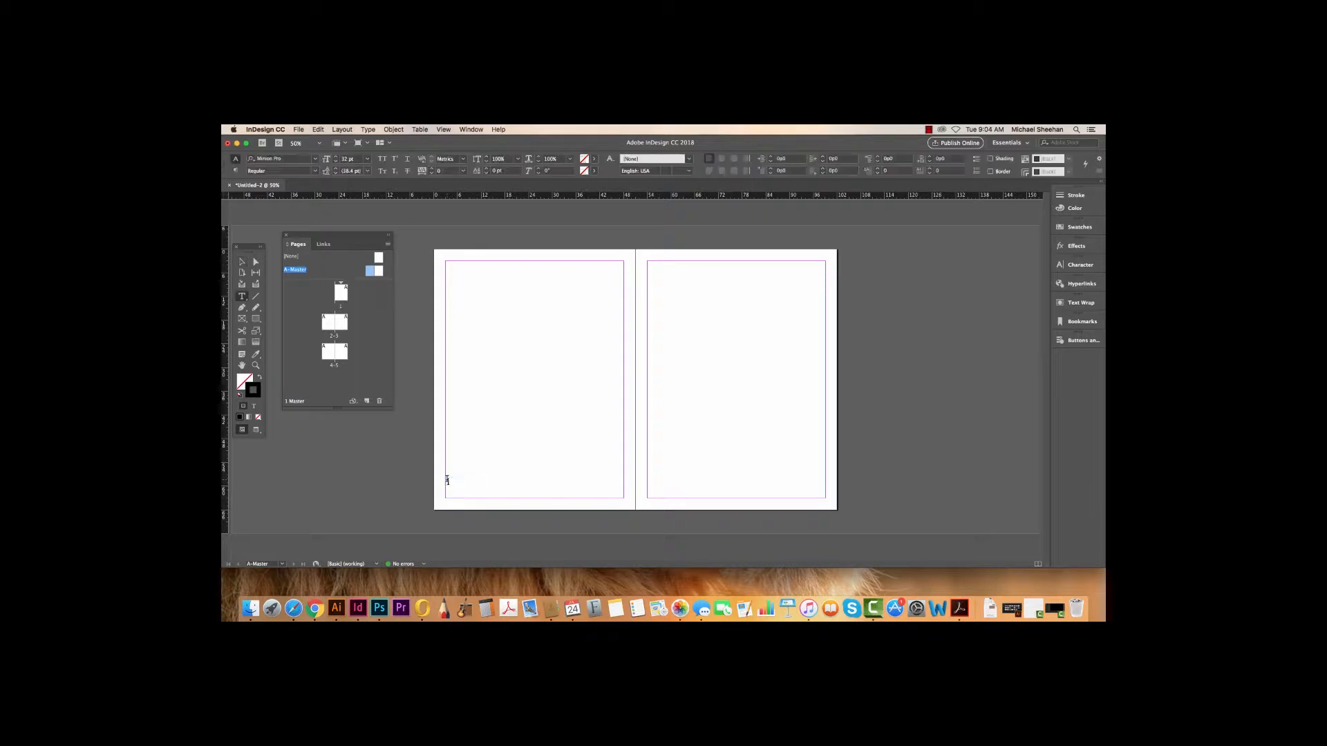
double_click(447, 481)
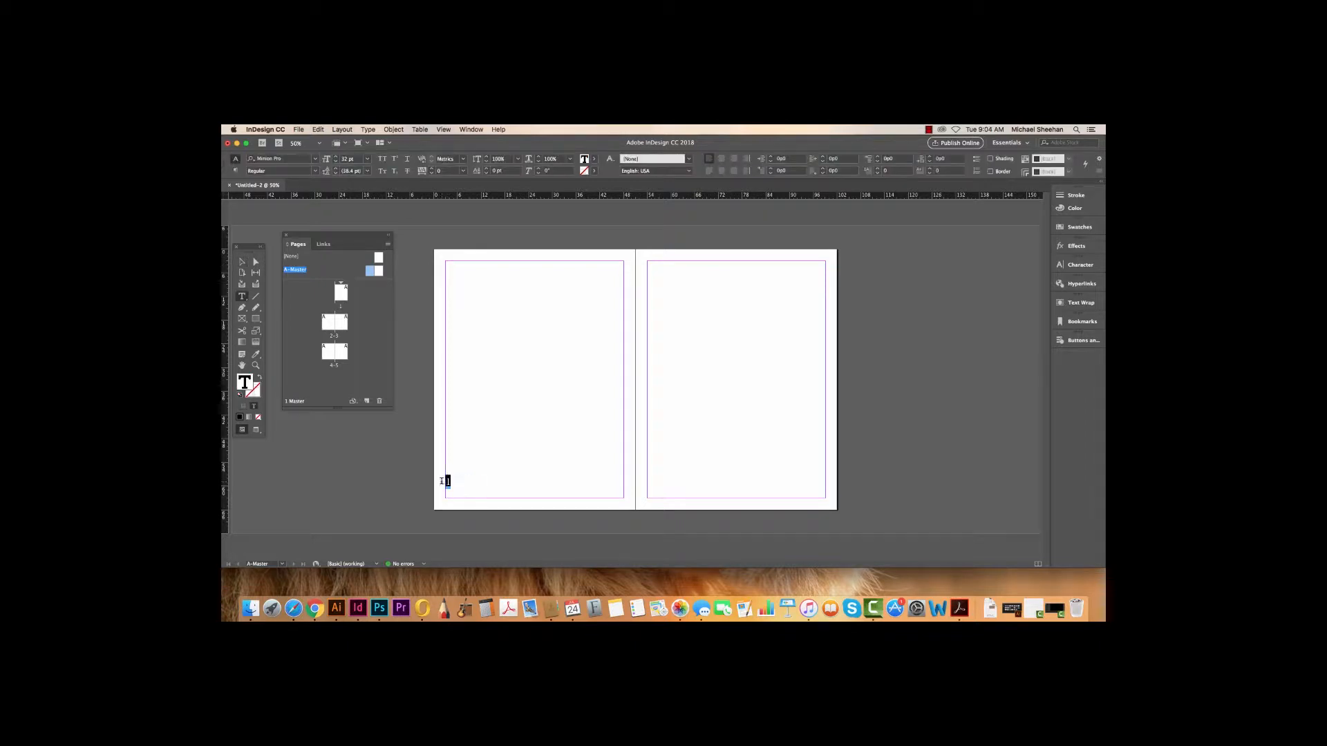
left_click(367, 129)
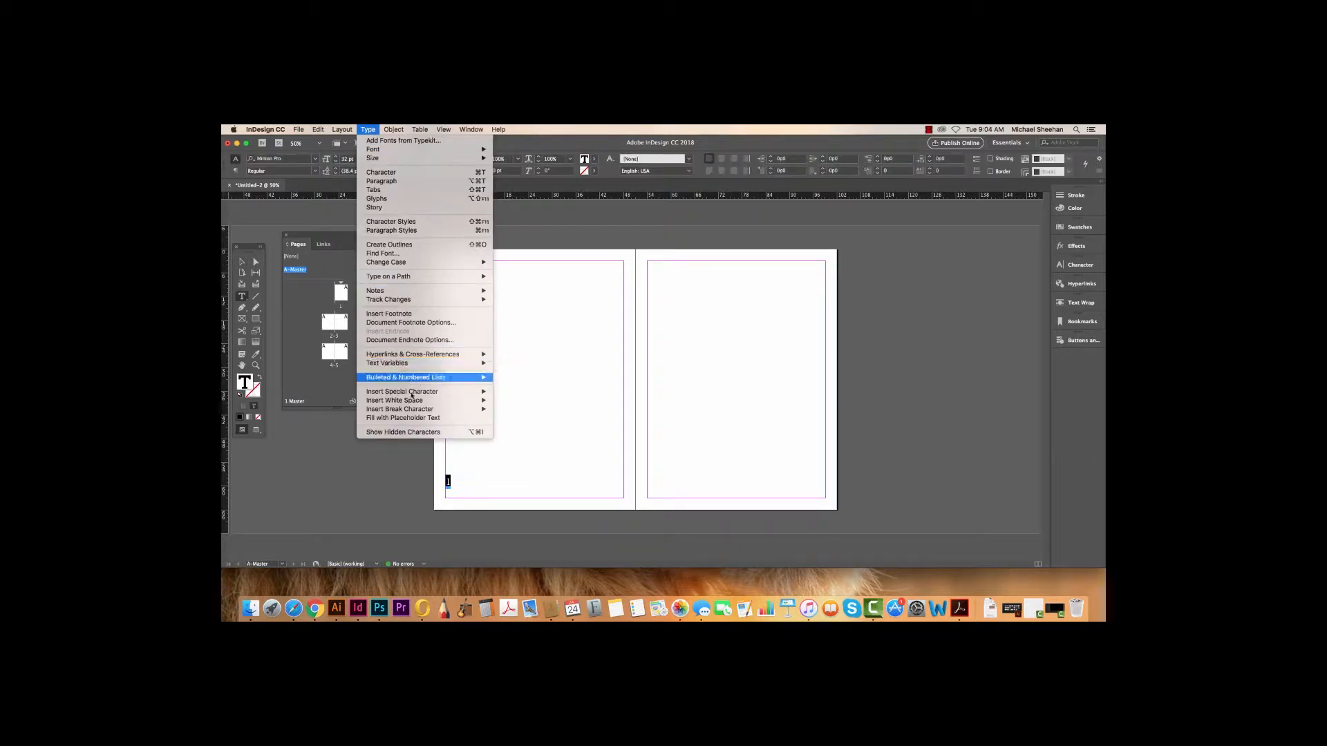
mouse_move(425, 403)
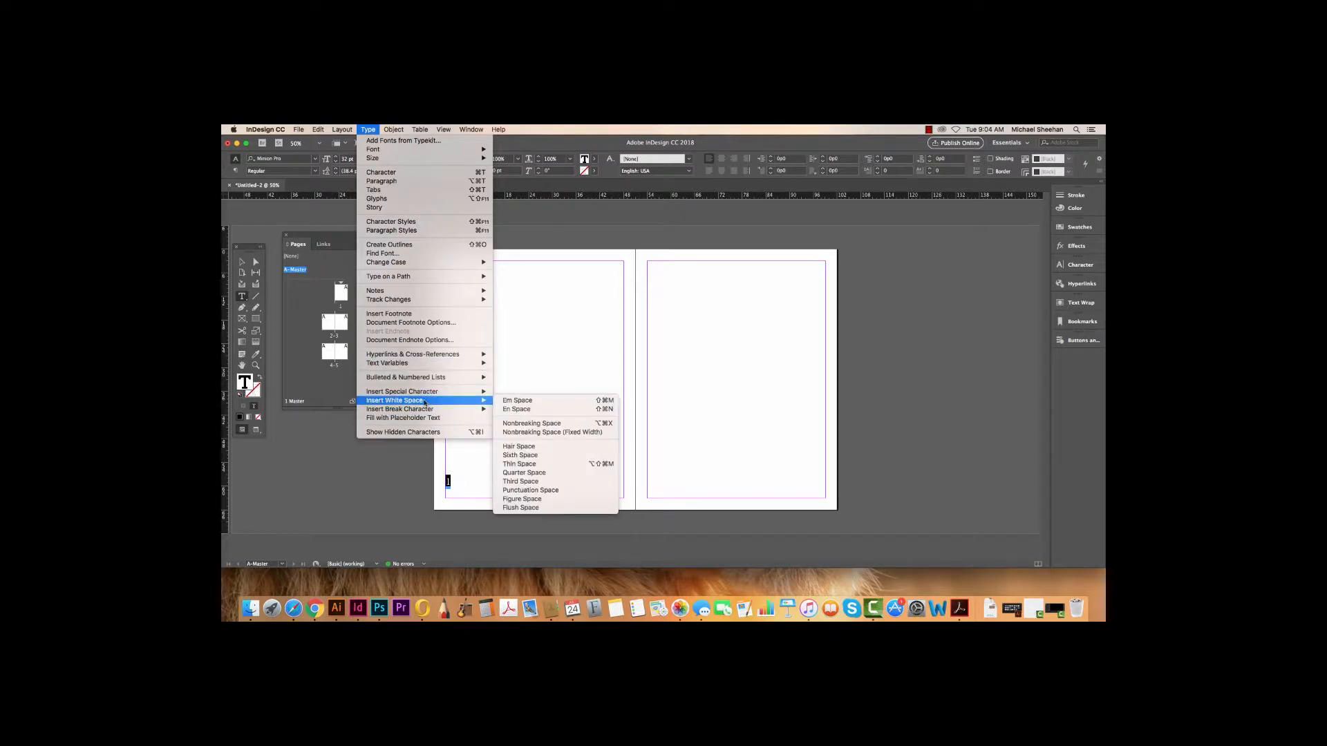
mouse_move(525, 400)
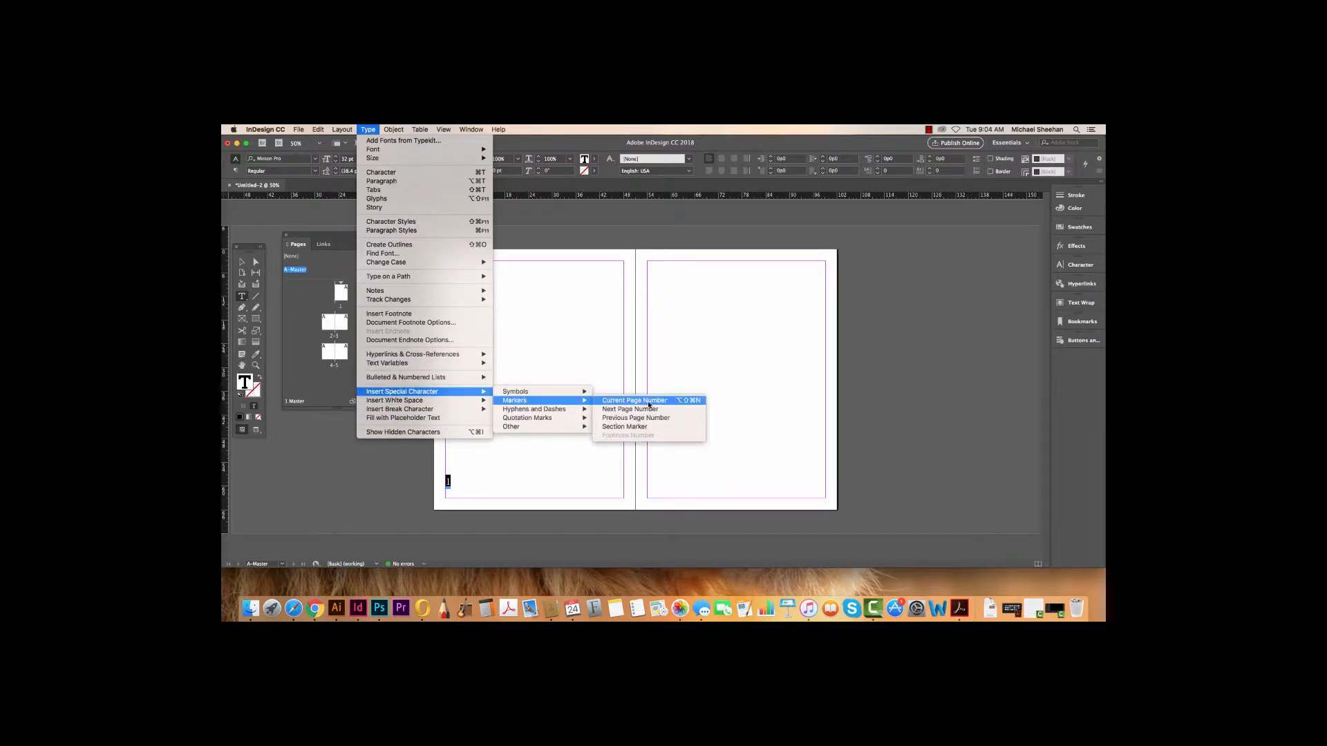
left_click(634, 400)
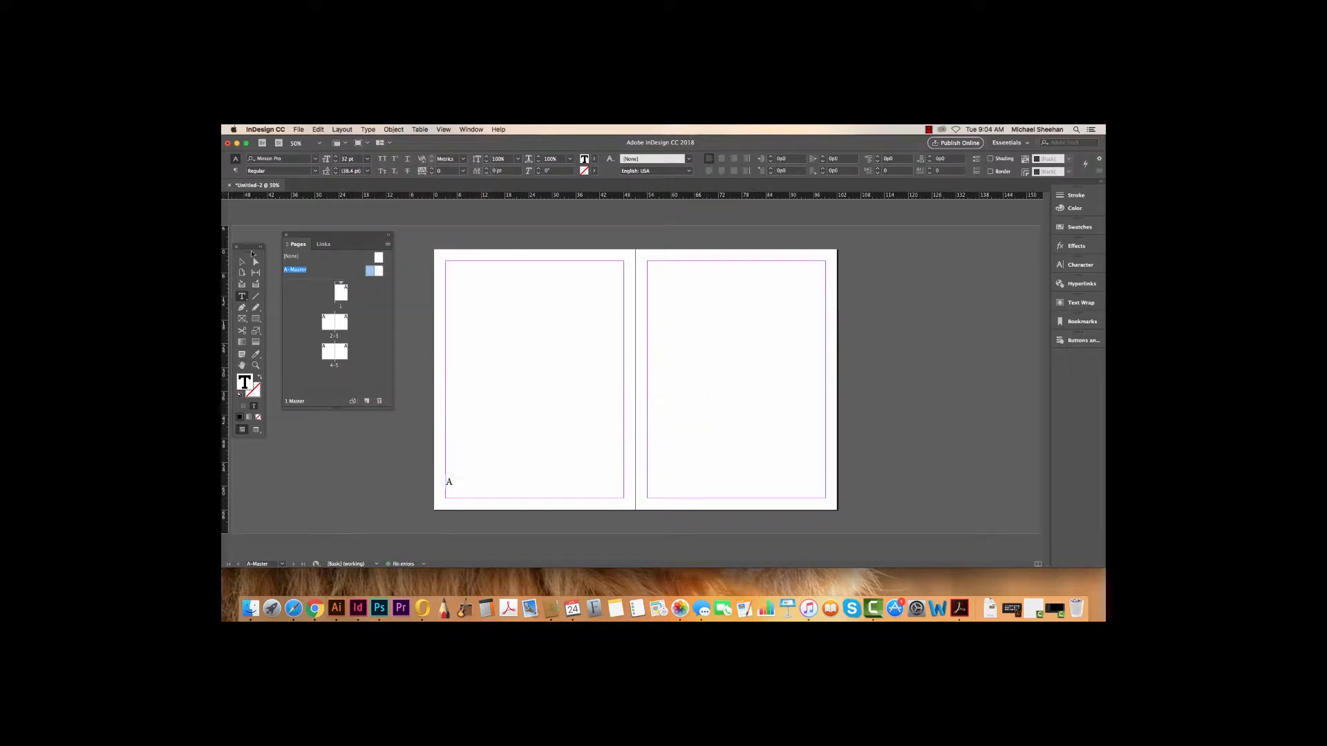
left_click(241, 263)
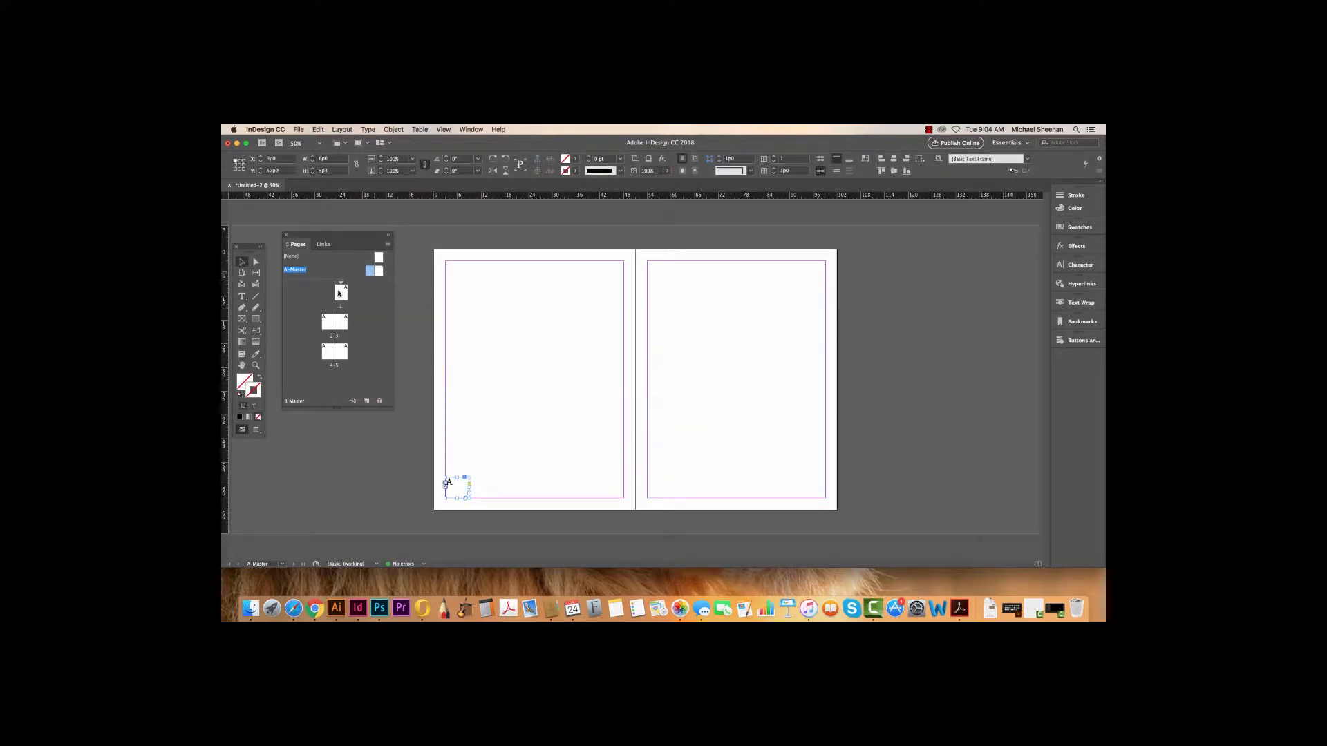
Step: Copy the page number frame to the lower outer corner of the right A-Master page and check the numbering on the document pages
double_click(339, 293)
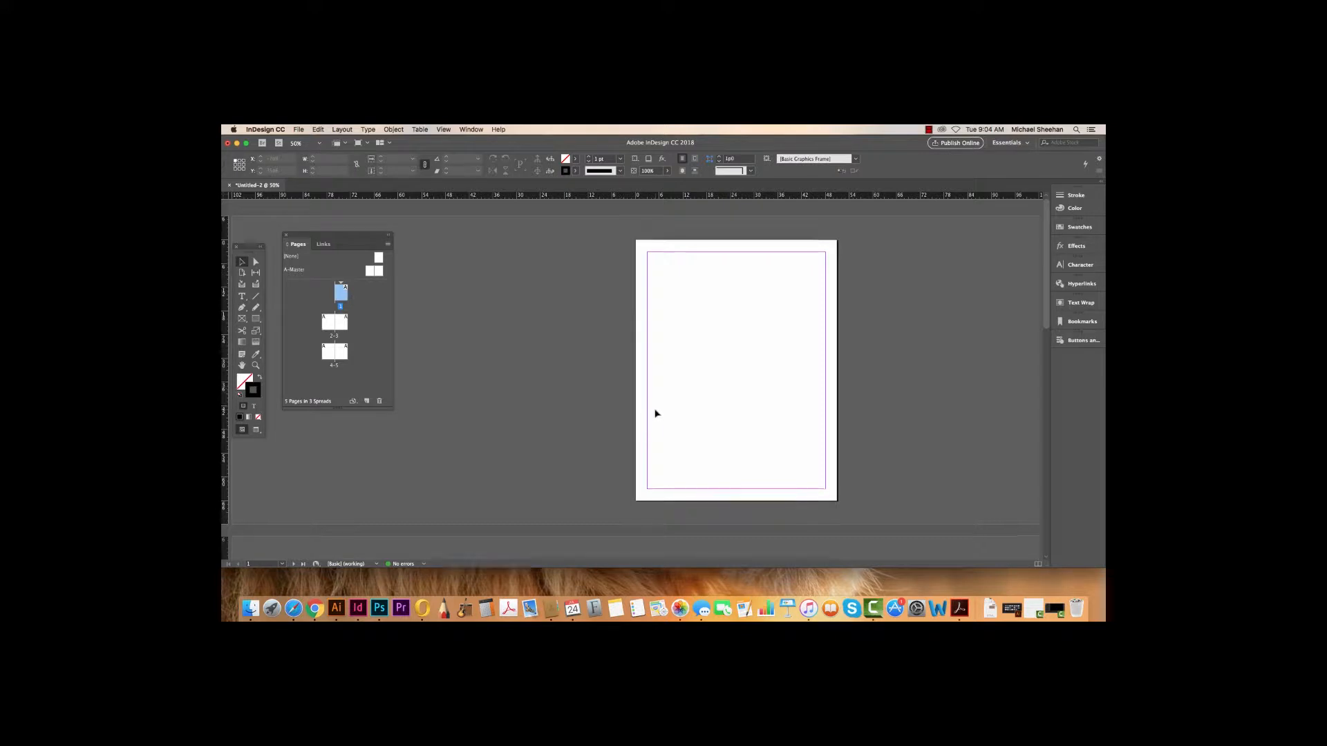
scroll(655, 413, "down", 5)
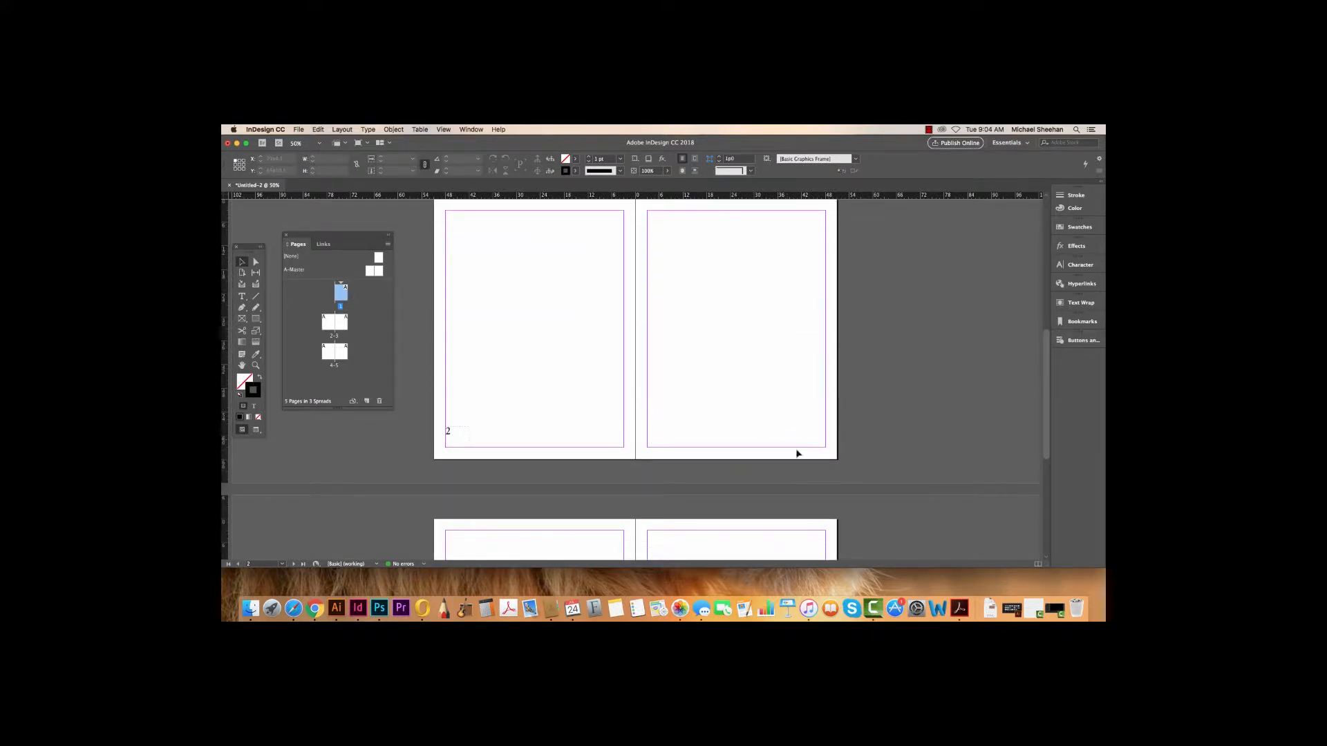
double_click(379, 272)
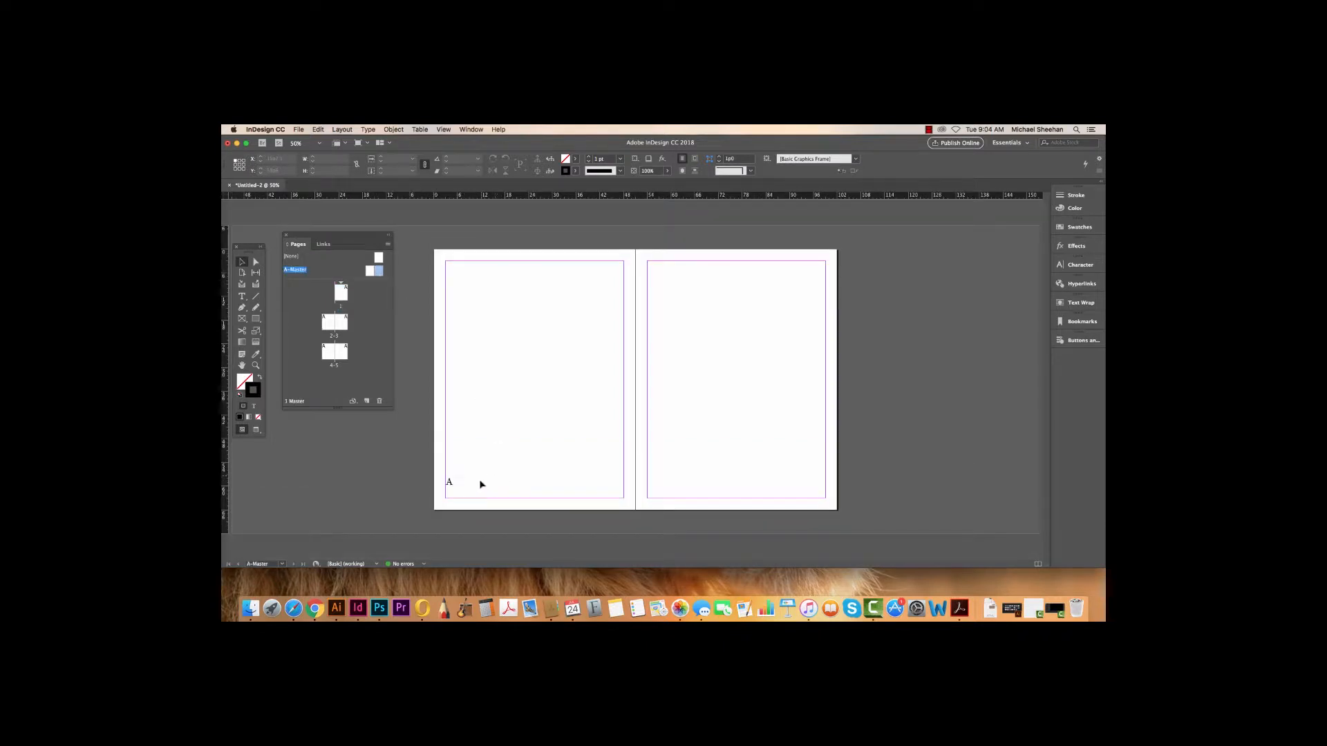
left_click(455, 487)
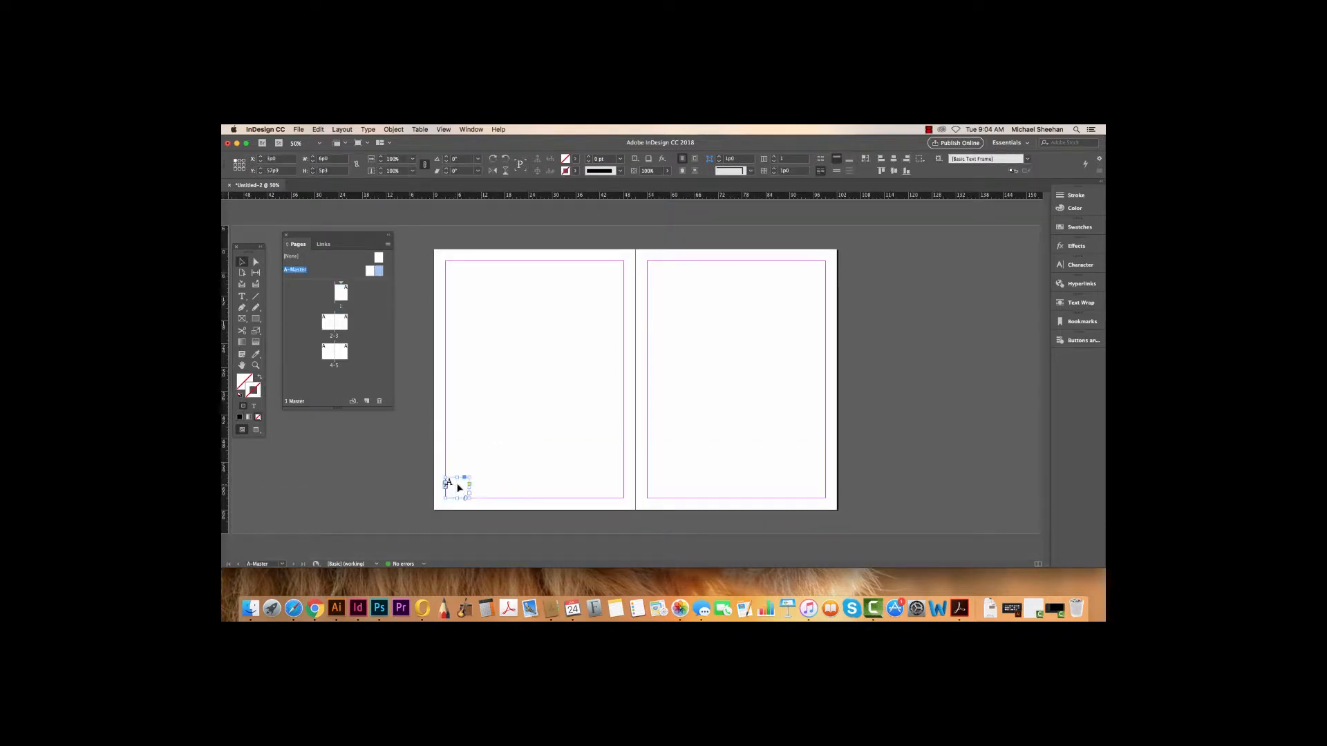
left_click_drag(456, 487, 813, 491)
left_click(444, 364)
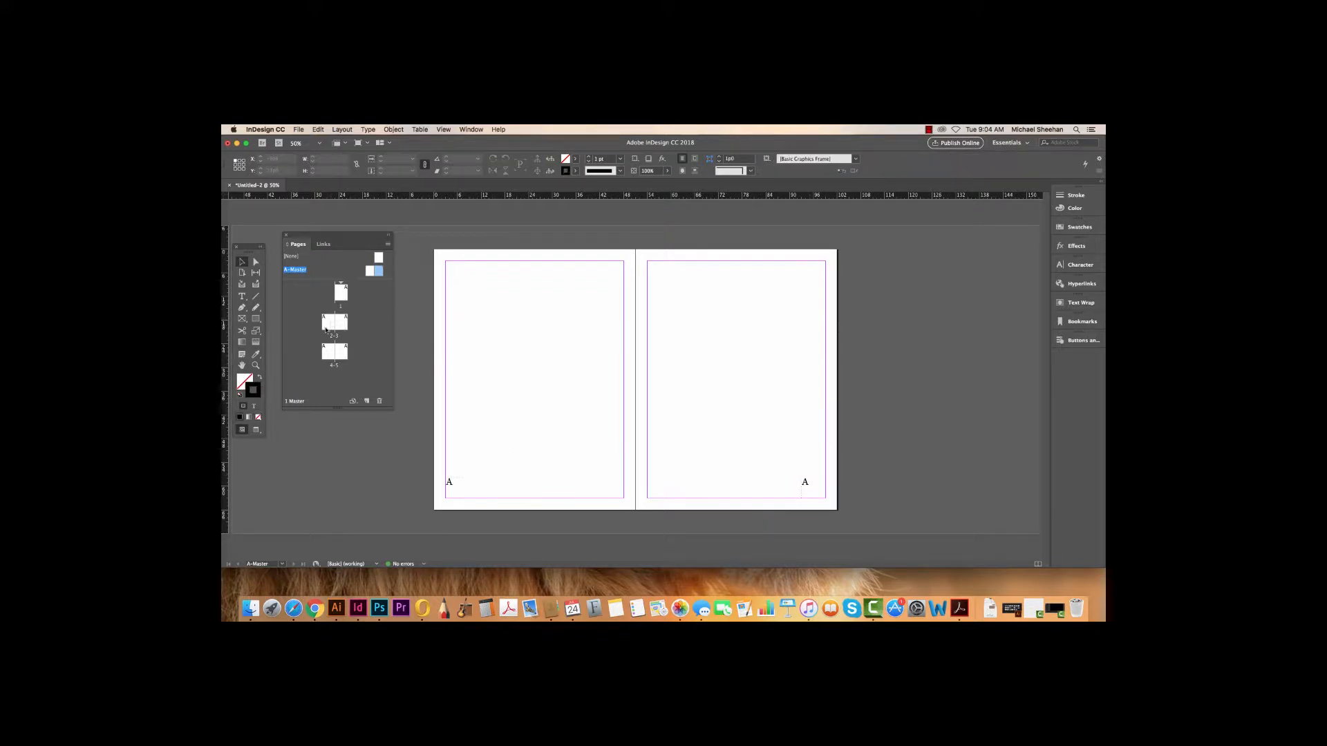
double_click(330, 324)
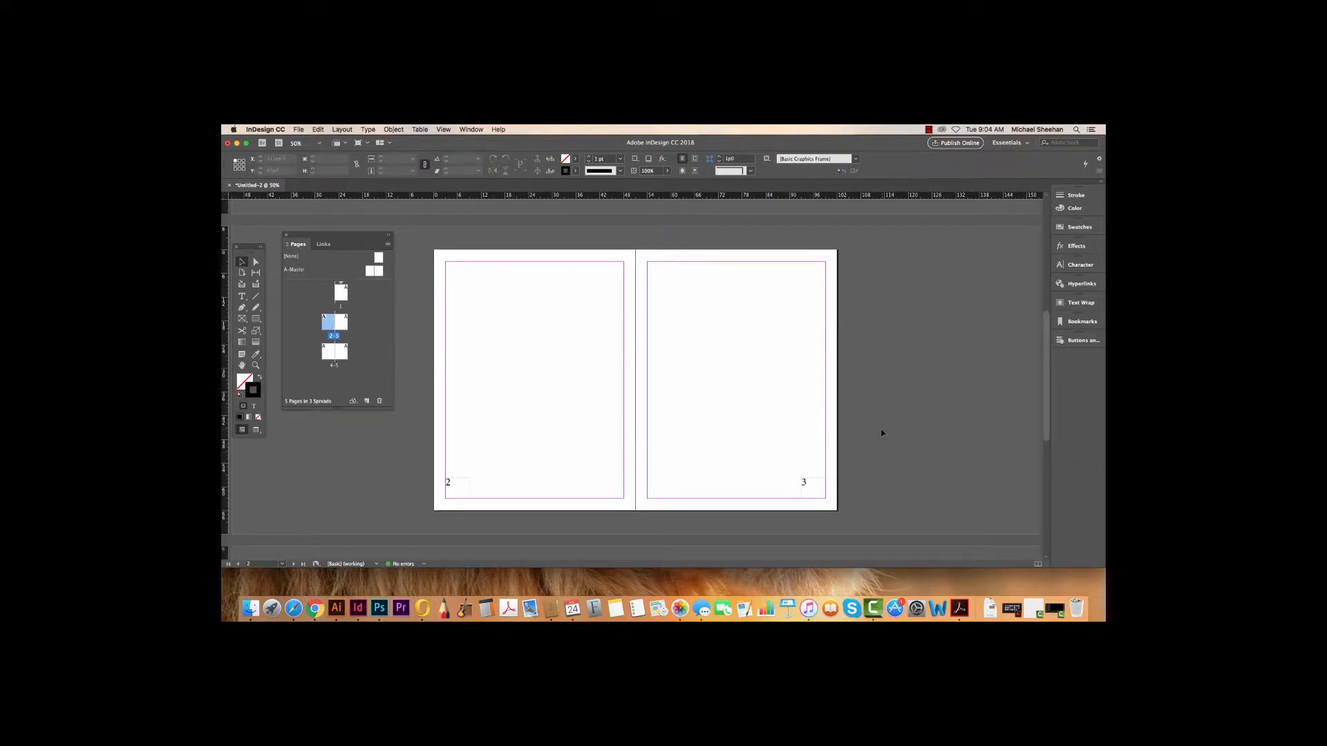
scroll(793, 402, "down", 10)
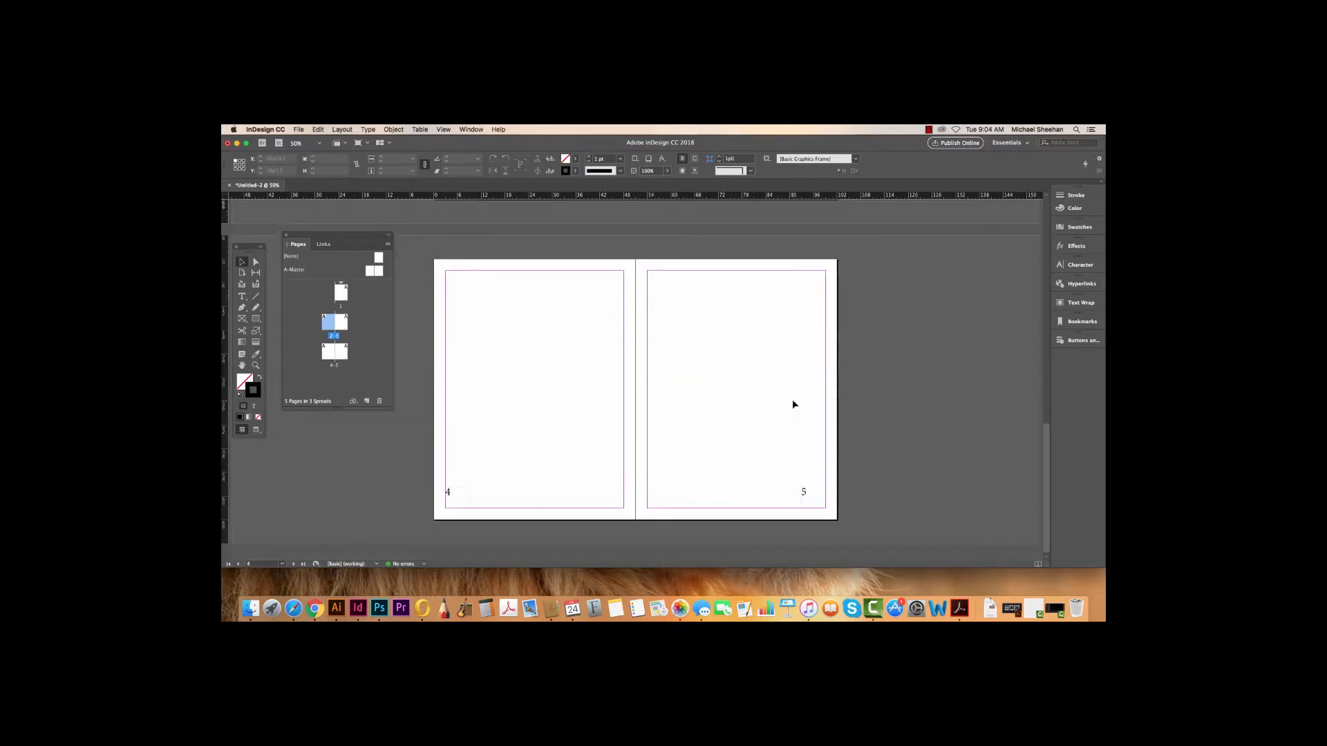
scroll(849, 414, "up", 20)
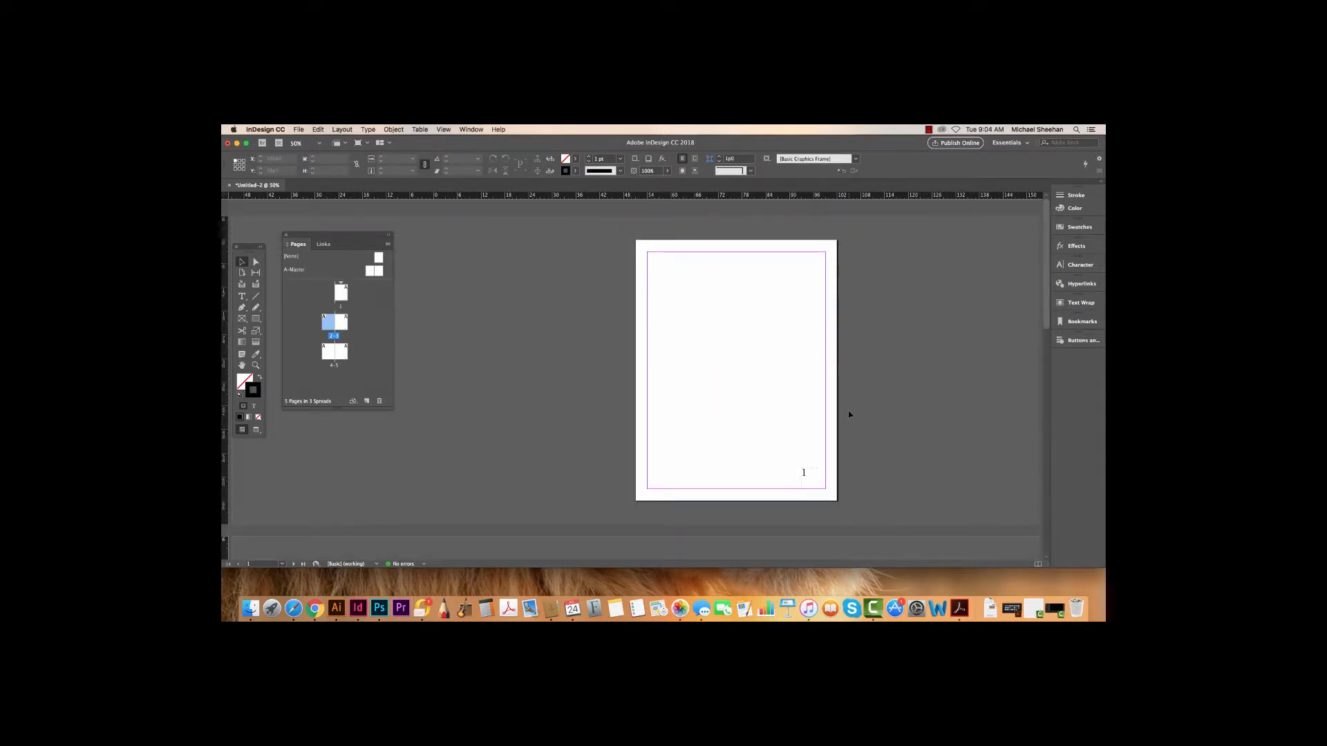
scroll(849, 413, "down", 6)
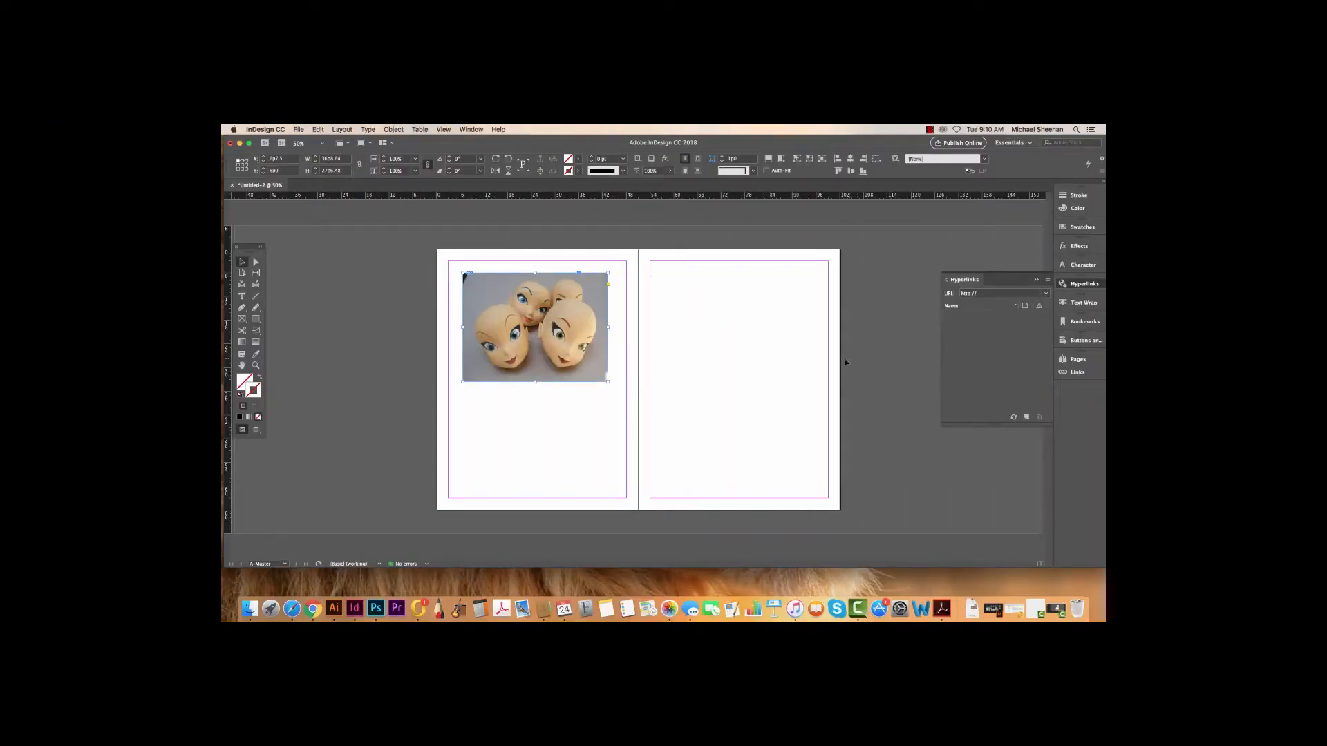
left_click(394, 295)
left_click(539, 301)
right_click(581, 298)
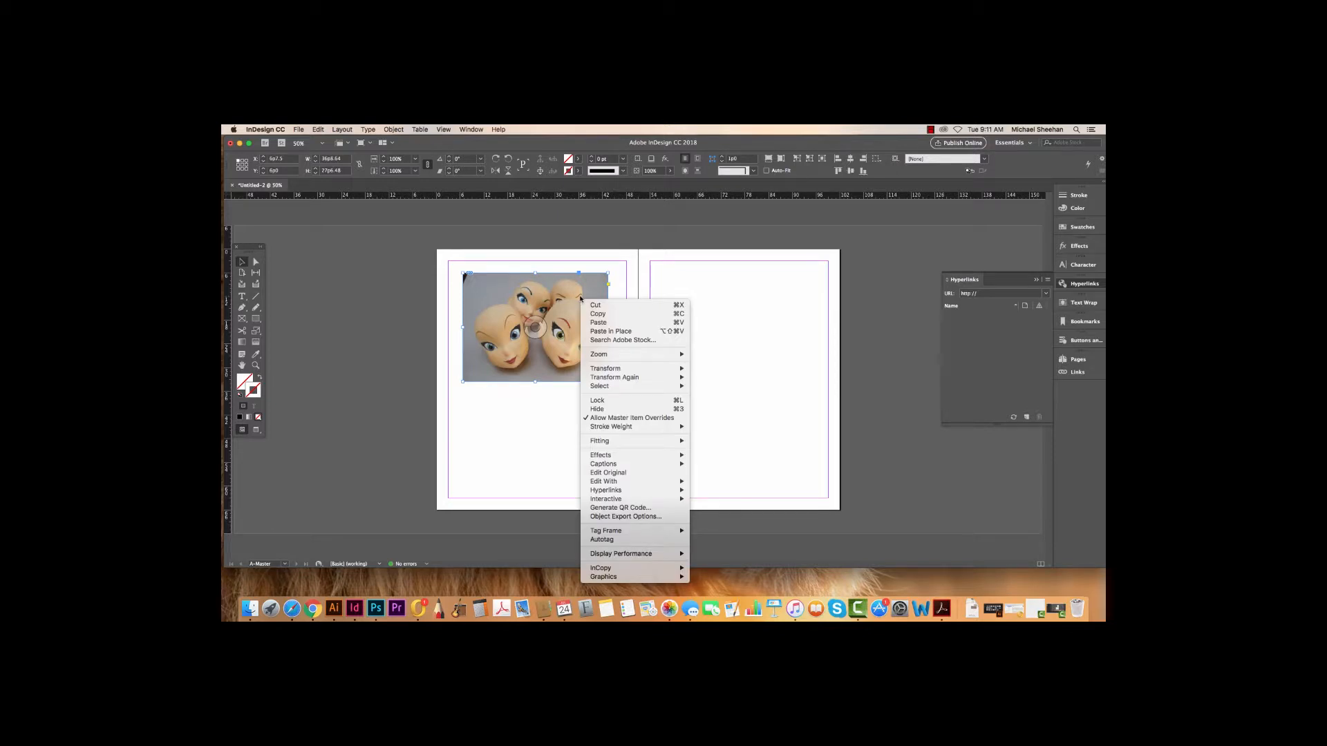
mouse_move(617, 492)
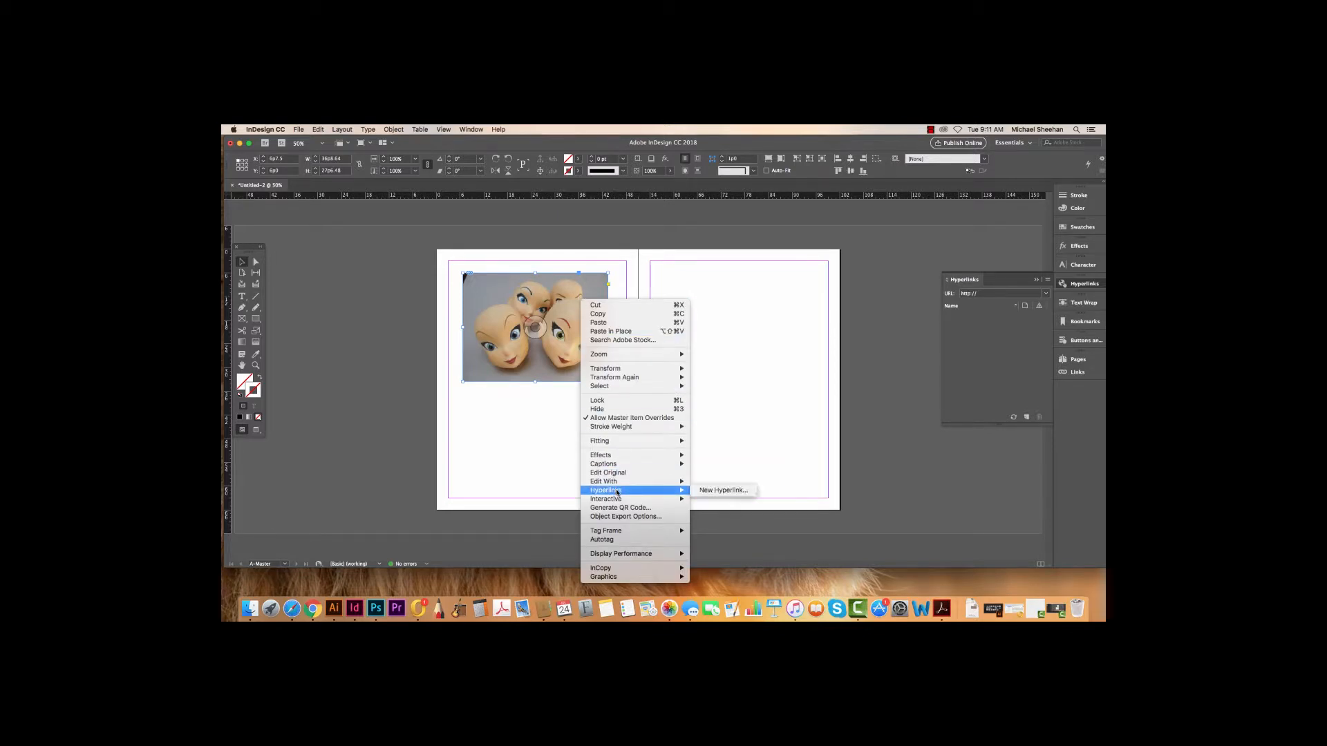
left_click(532, 456)
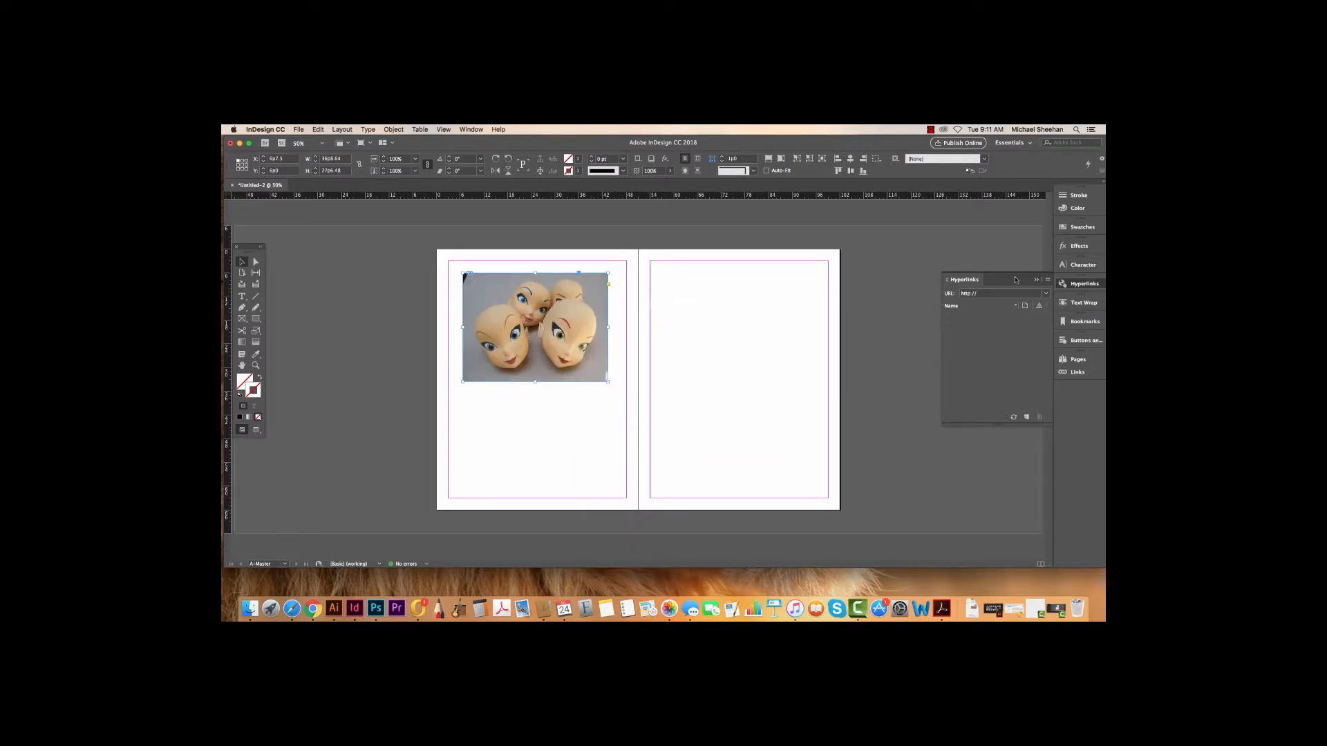
left_click_drag(1015, 279, 398, 265)
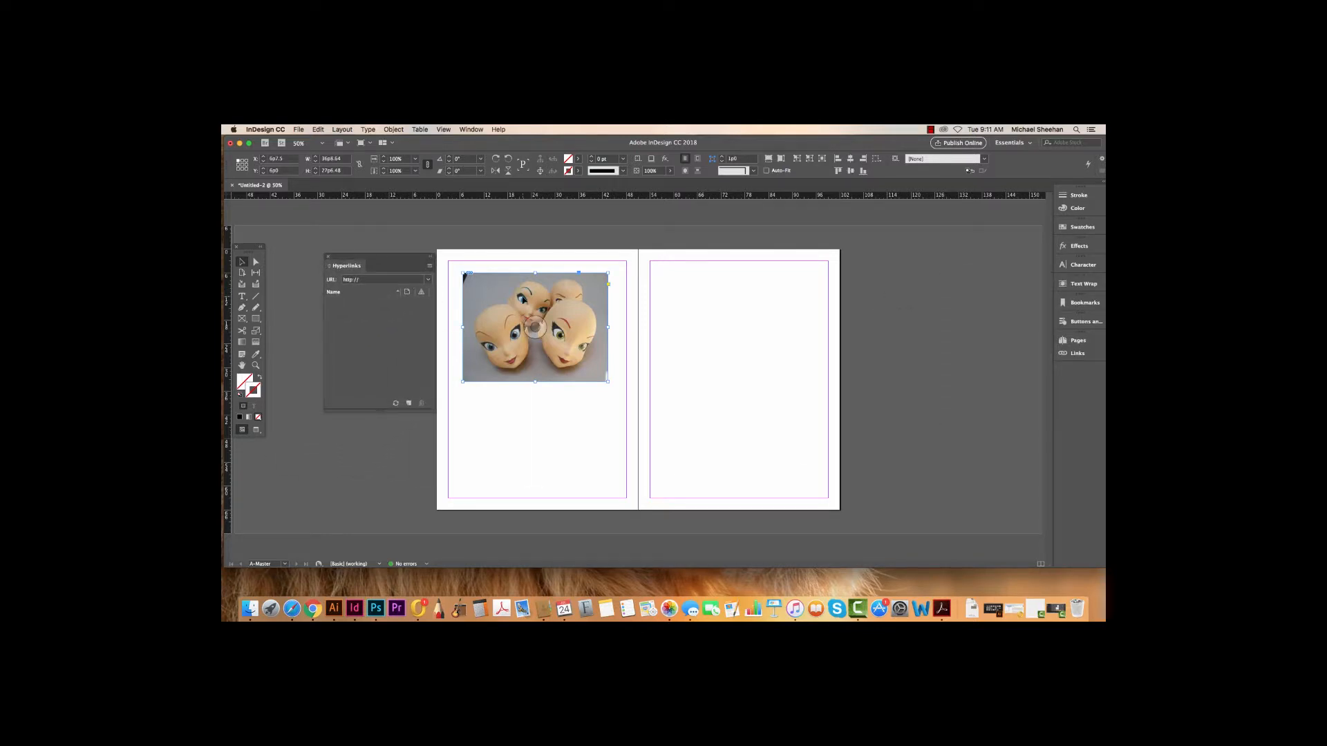
left_click(375, 281)
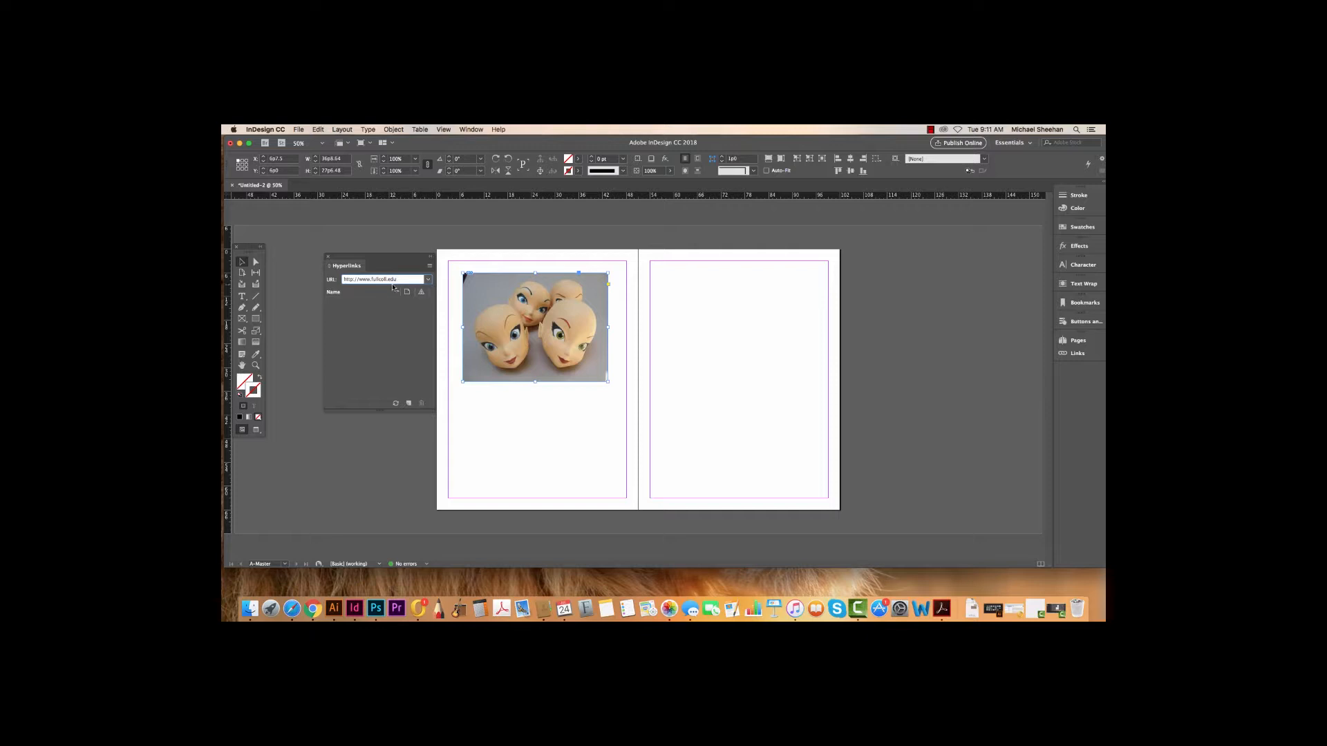
key("Return")
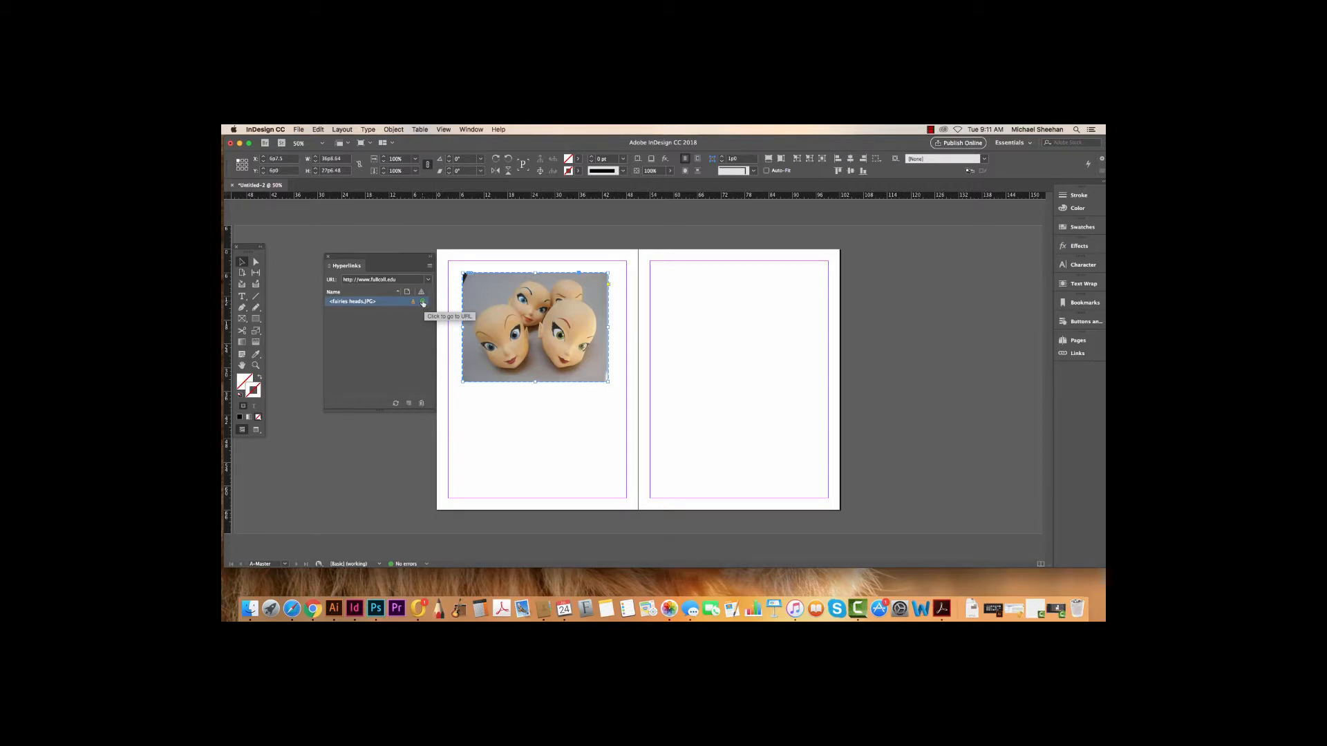
Step: Test the image's hyperlink by opening its URL in the web browser, and return to the InDesign document
left_click(359, 303)
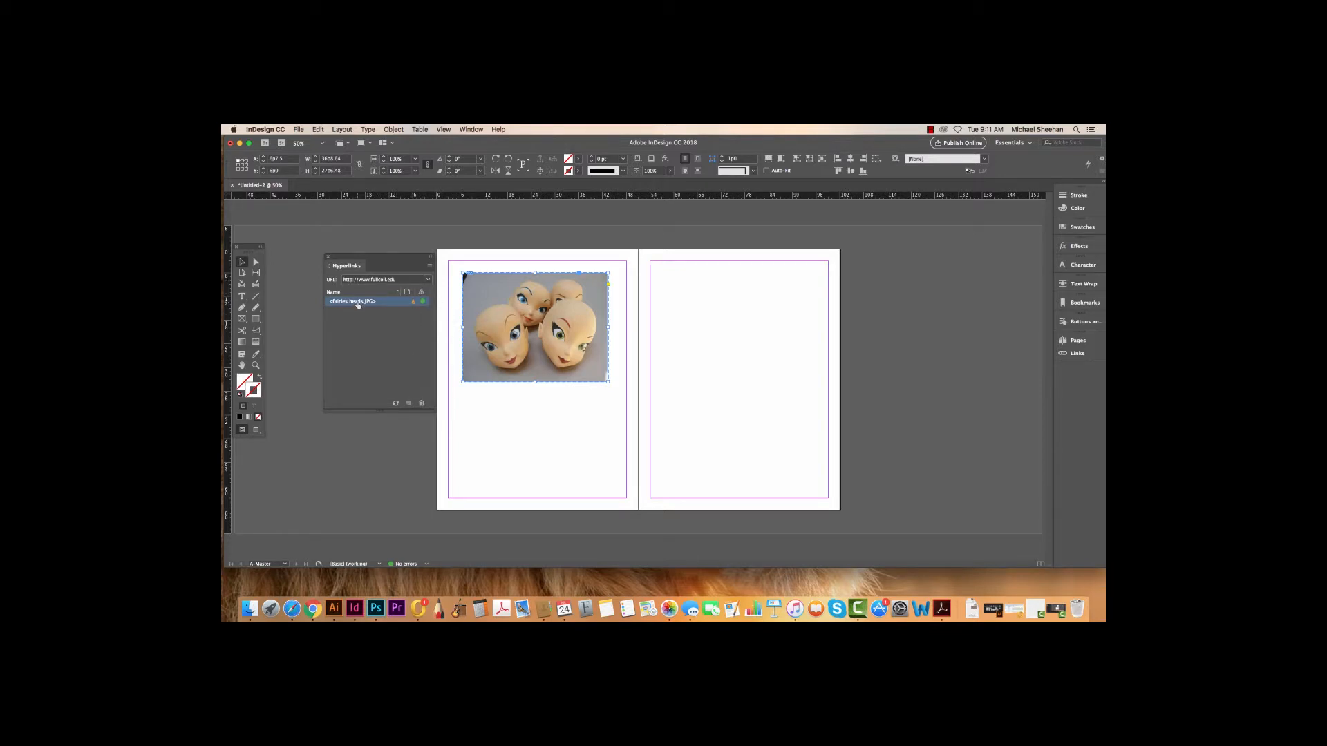
left_click(425, 300)
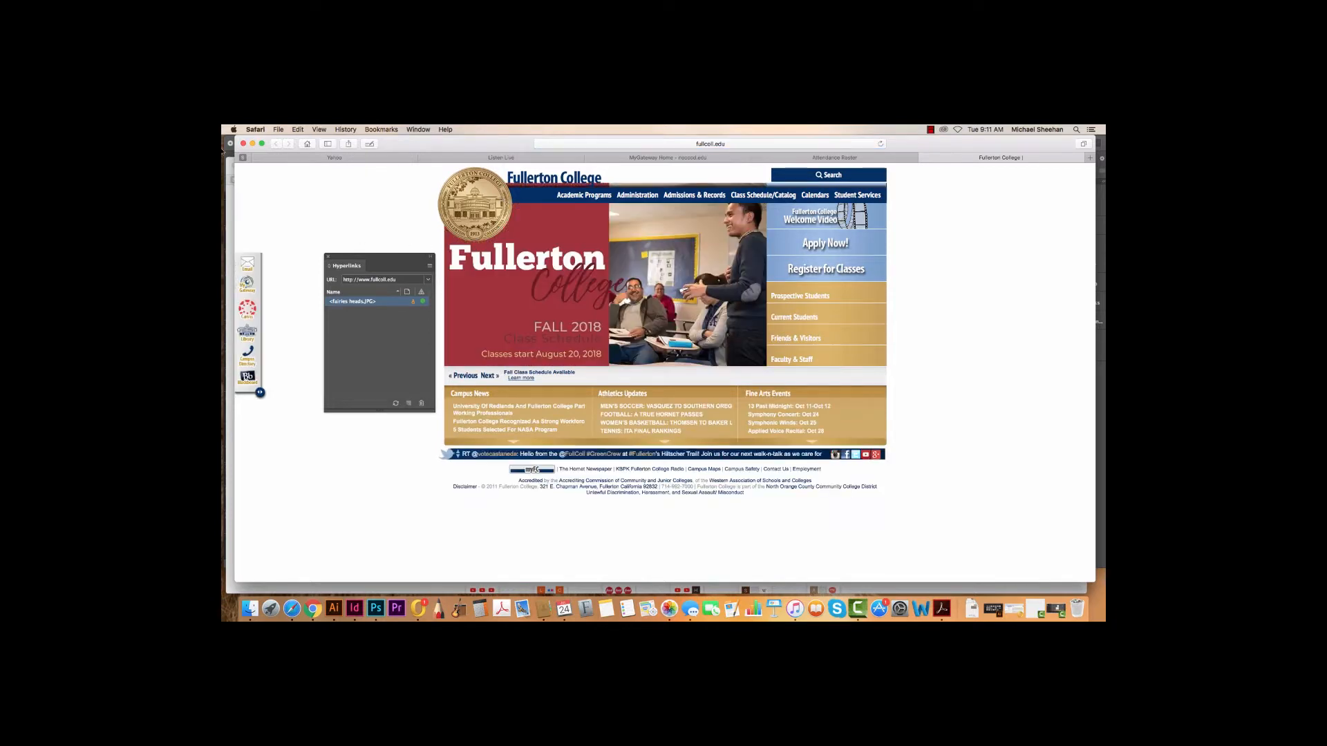
left_click(402, 322)
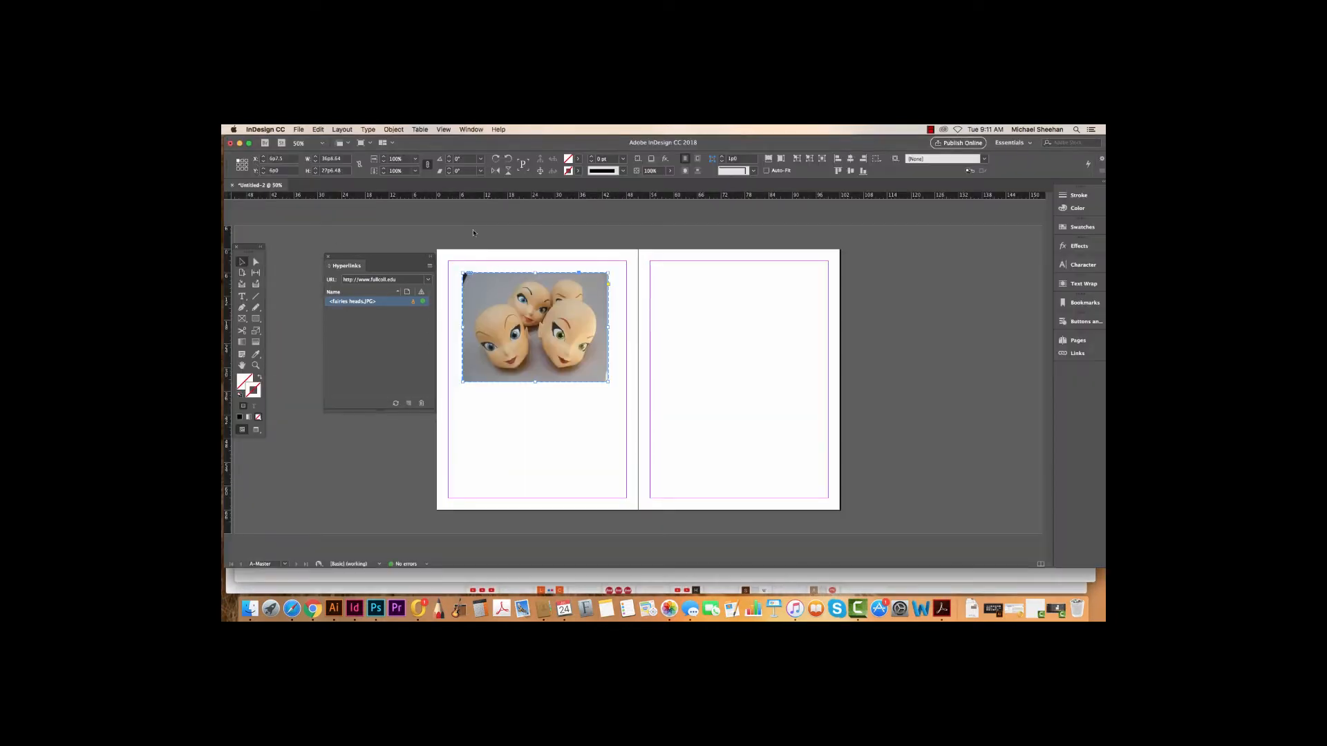
Step: Create a bookmark named page 5 for page 5 of the document and close the Bookmarks panel
left_click(535, 328)
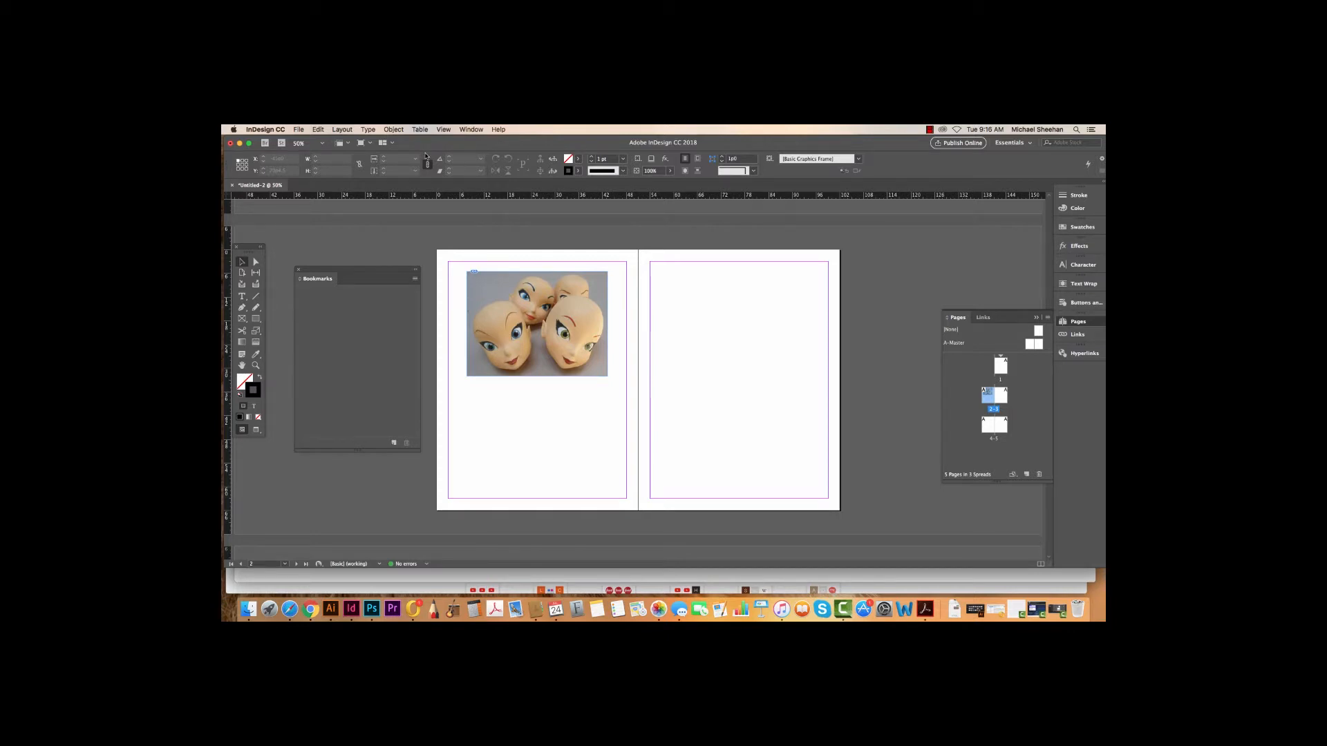
left_click(468, 129)
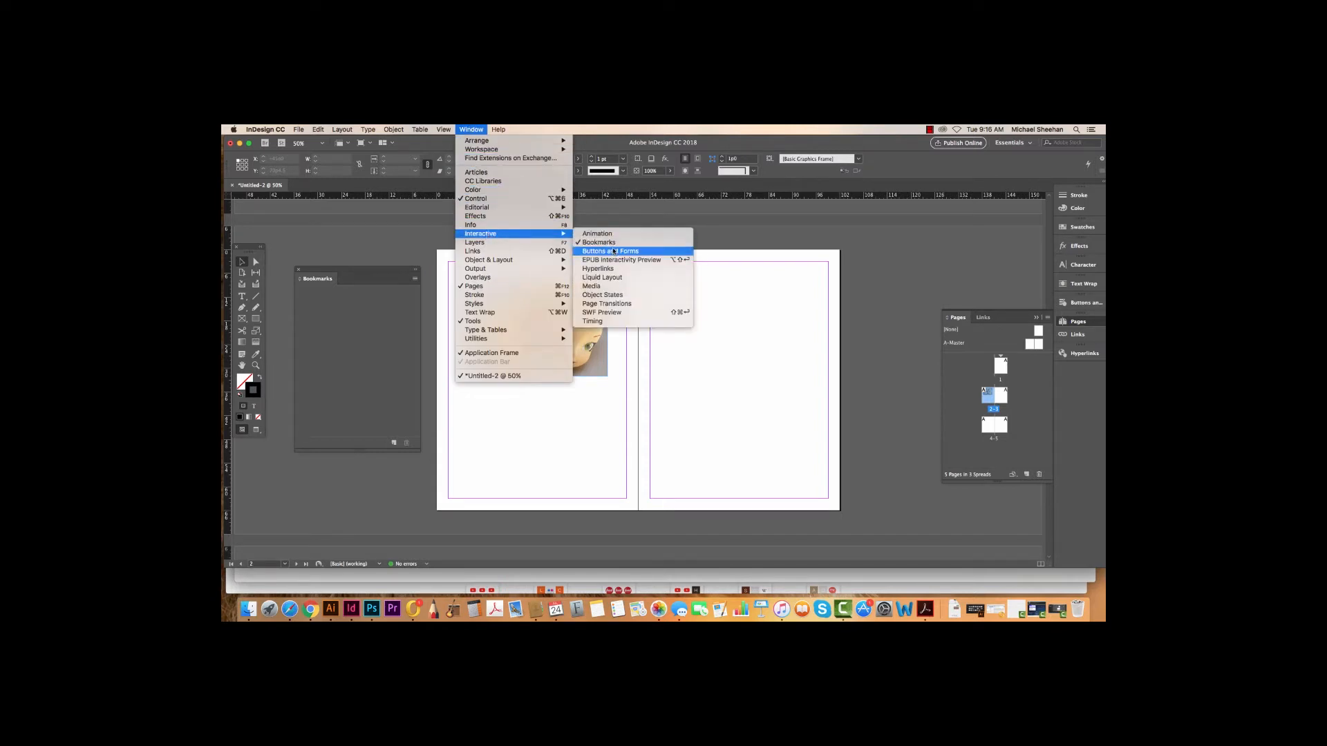
left_click(462, 129)
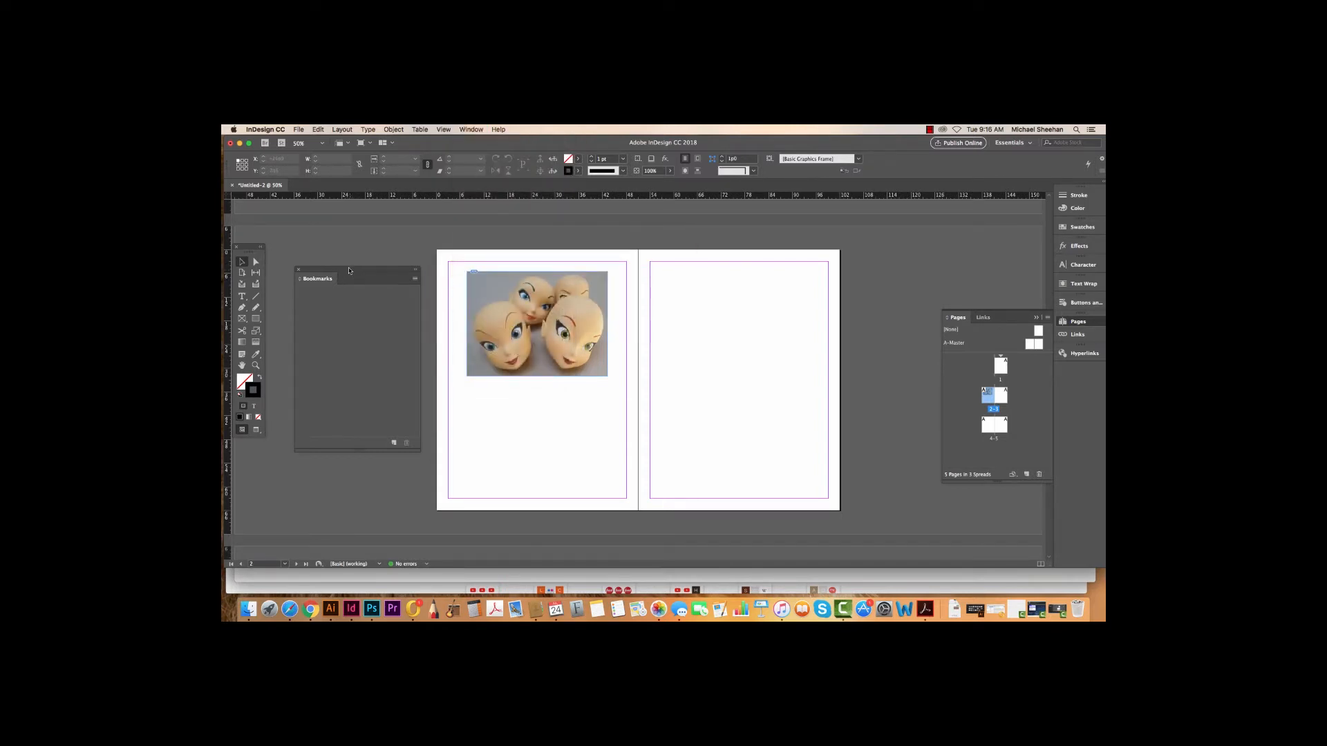
left_click_drag(349, 271, 332, 250)
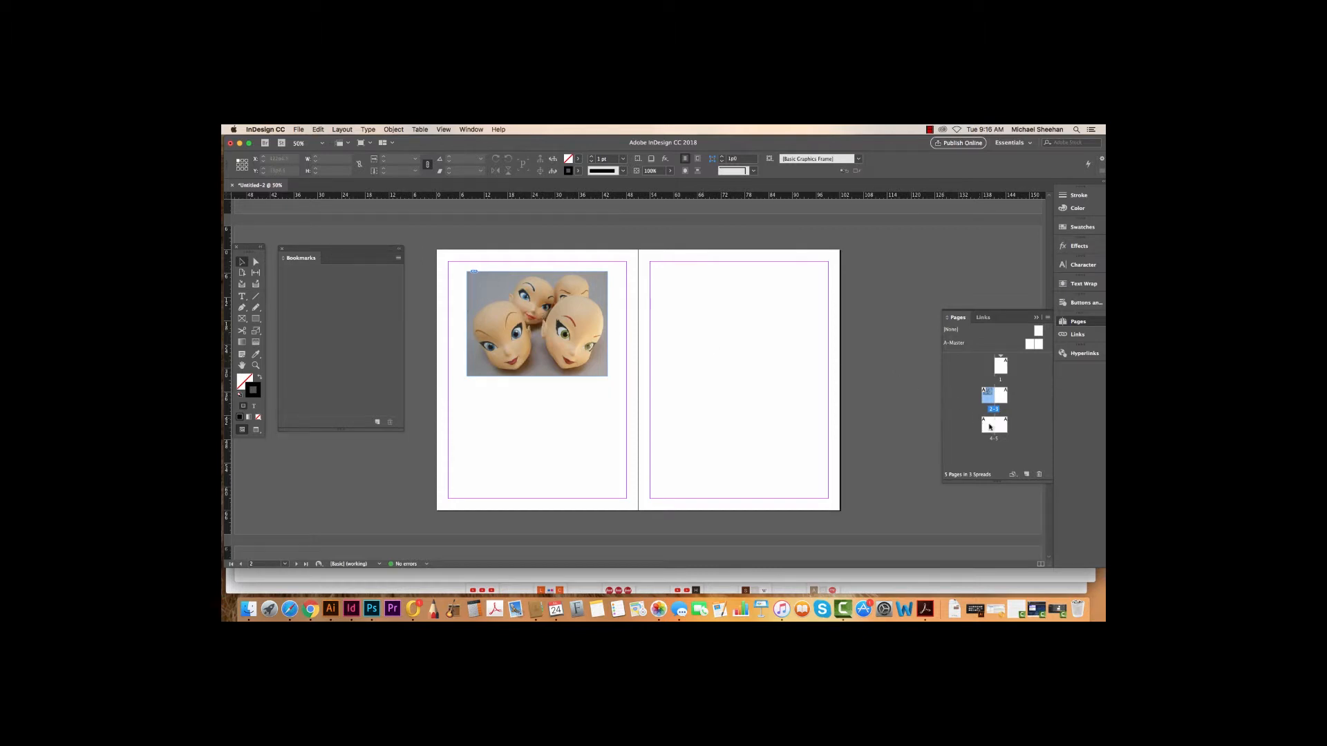
double_click(994, 428)
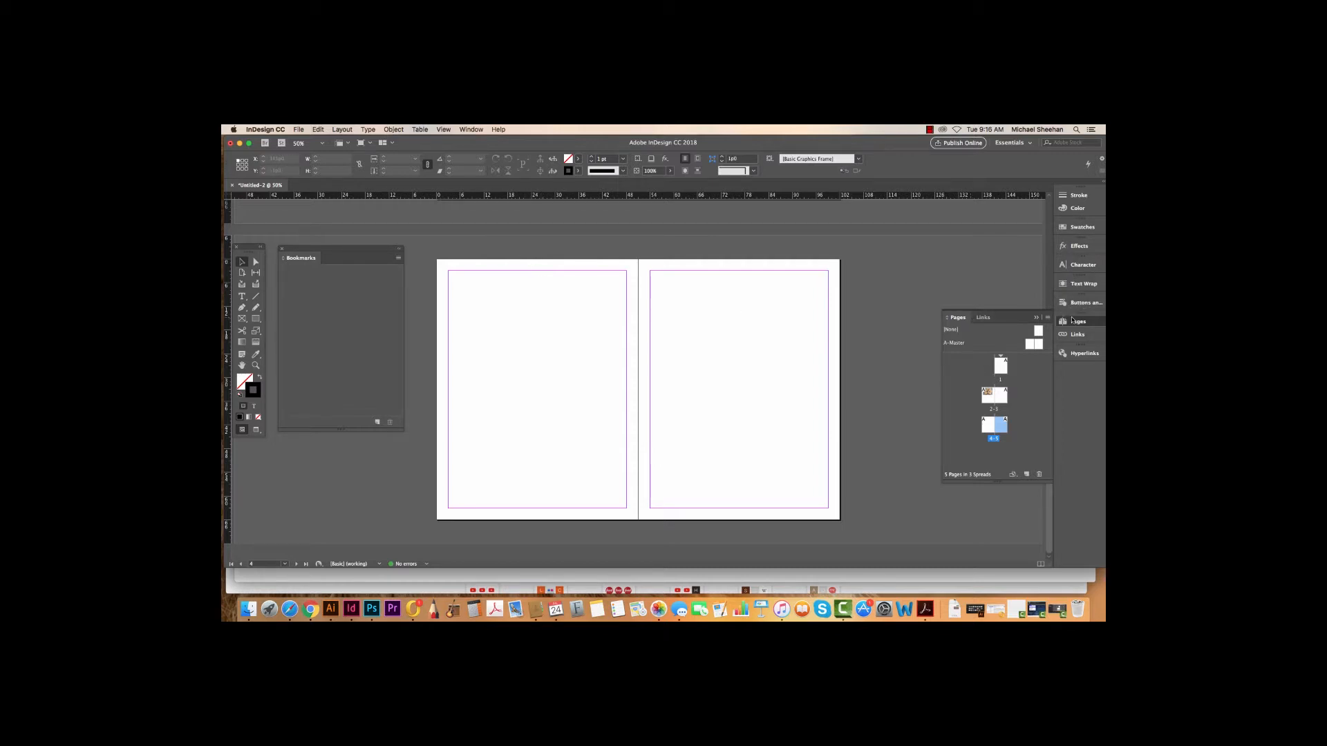
left_click(399, 259)
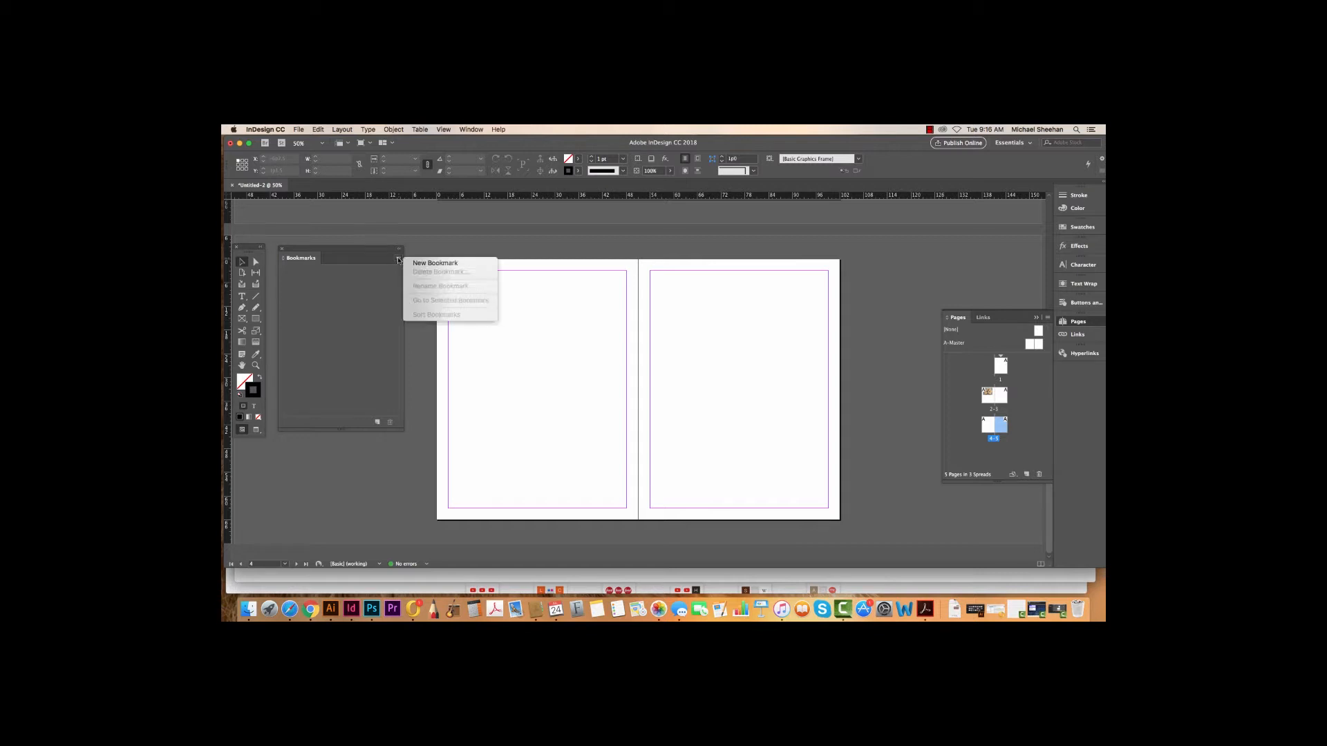
left_click(428, 269)
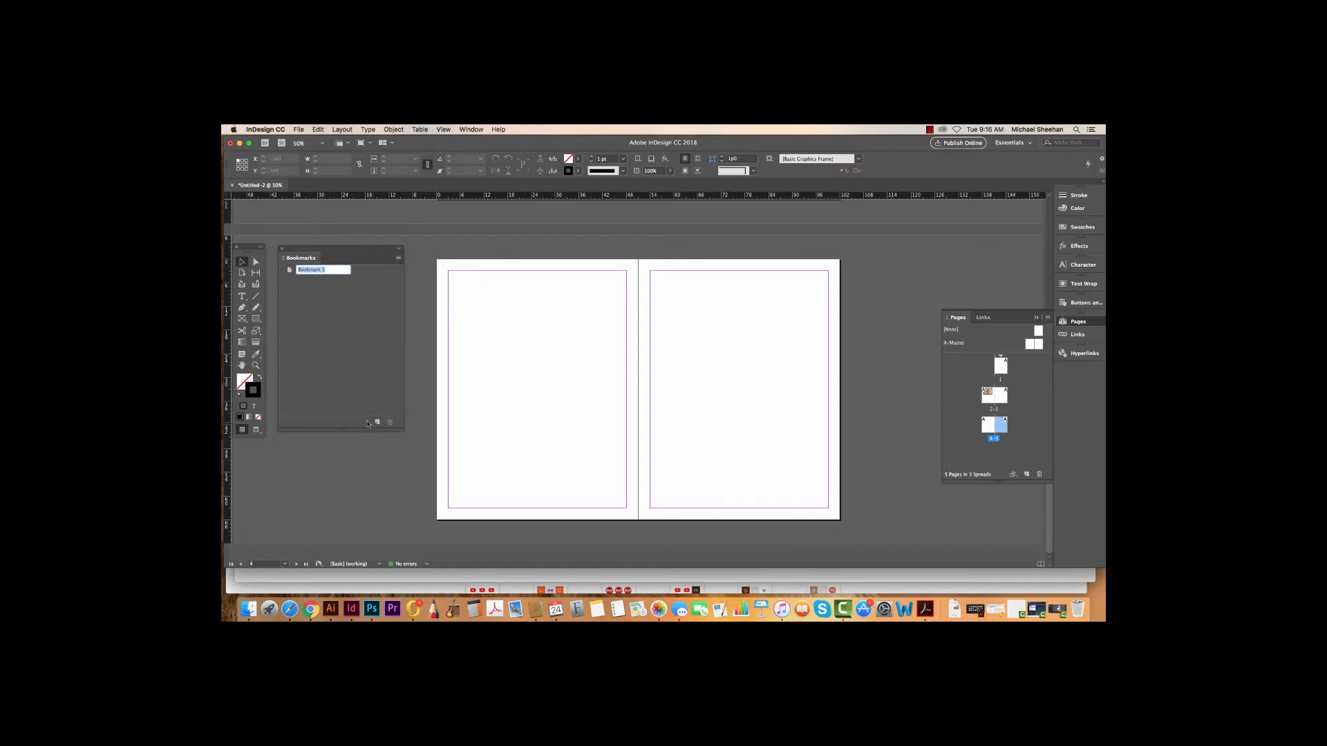
type("page 5")
left_click(378, 310)
left_click(283, 249)
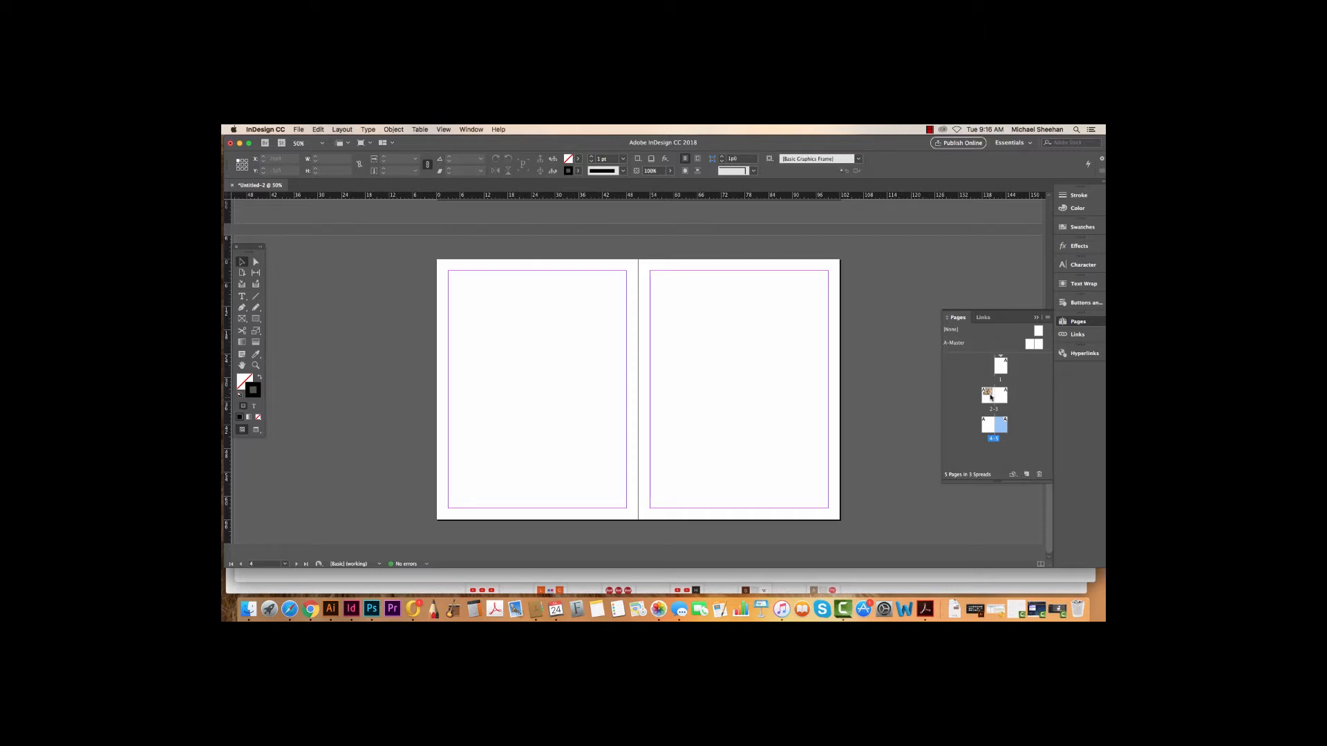
Step: Select the doll heads image on page 2 and set the Buttons and Forms panel beside the spread
double_click(988, 396)
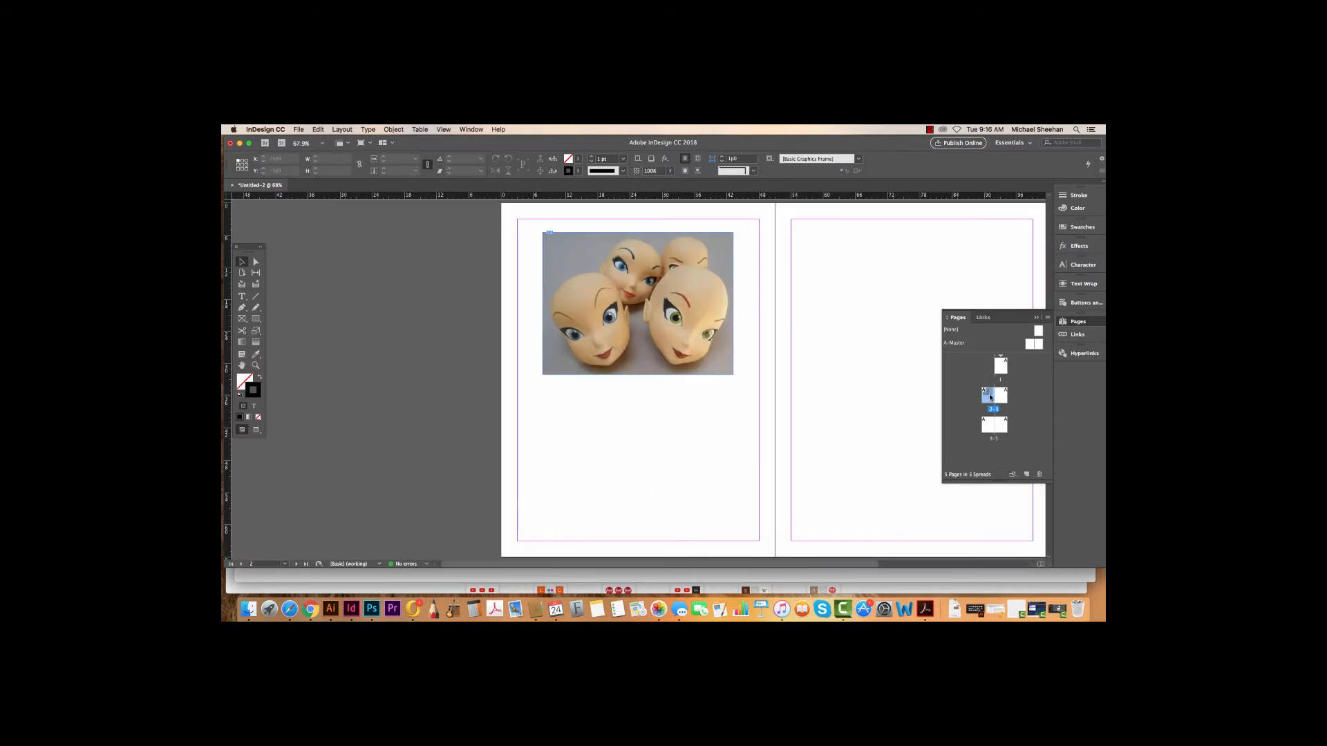
left_click(697, 311)
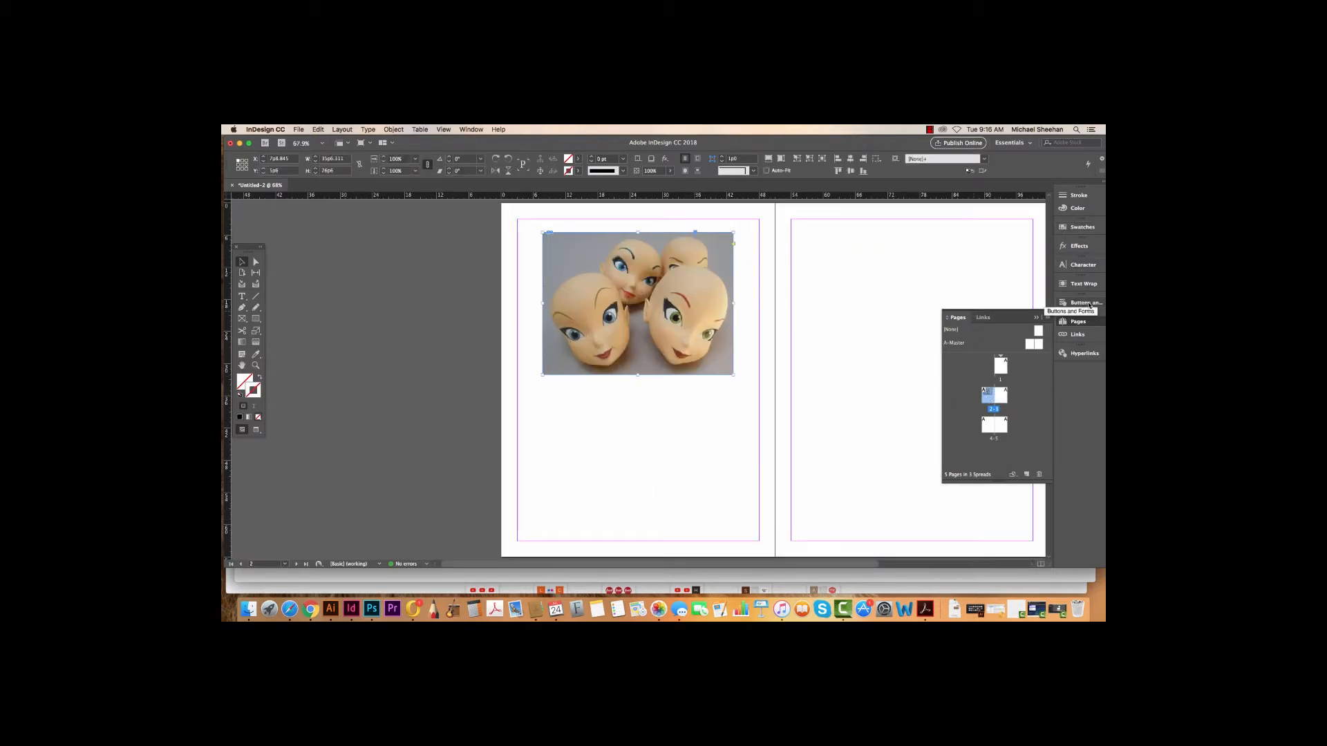
left_click(471, 129)
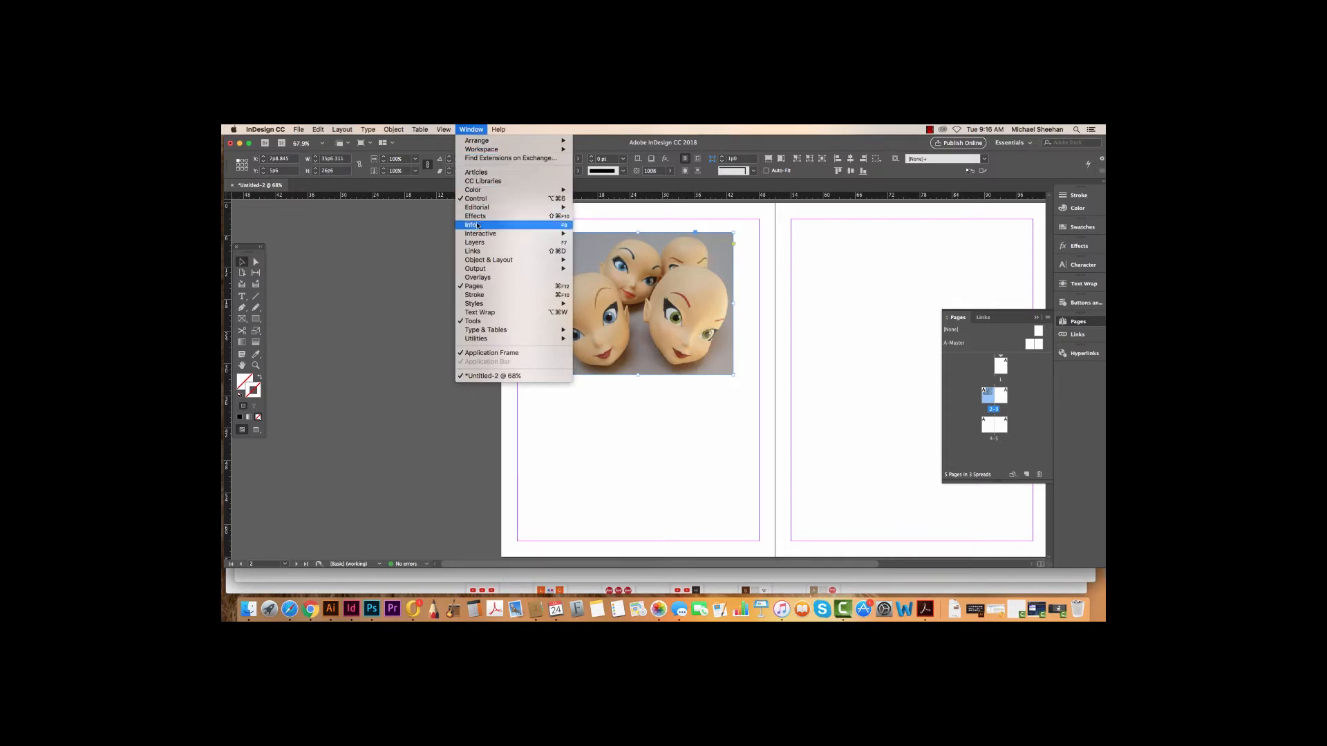
mouse_move(515, 233)
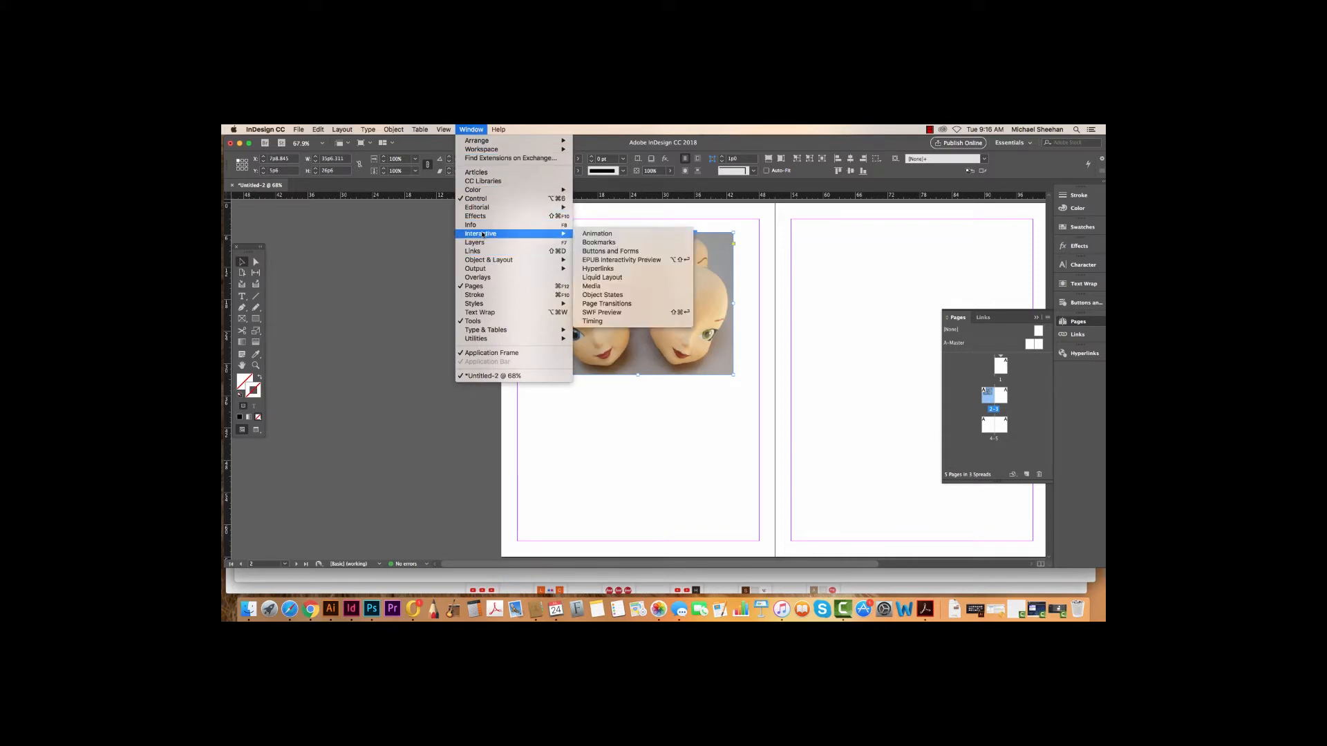
left_click(603, 250)
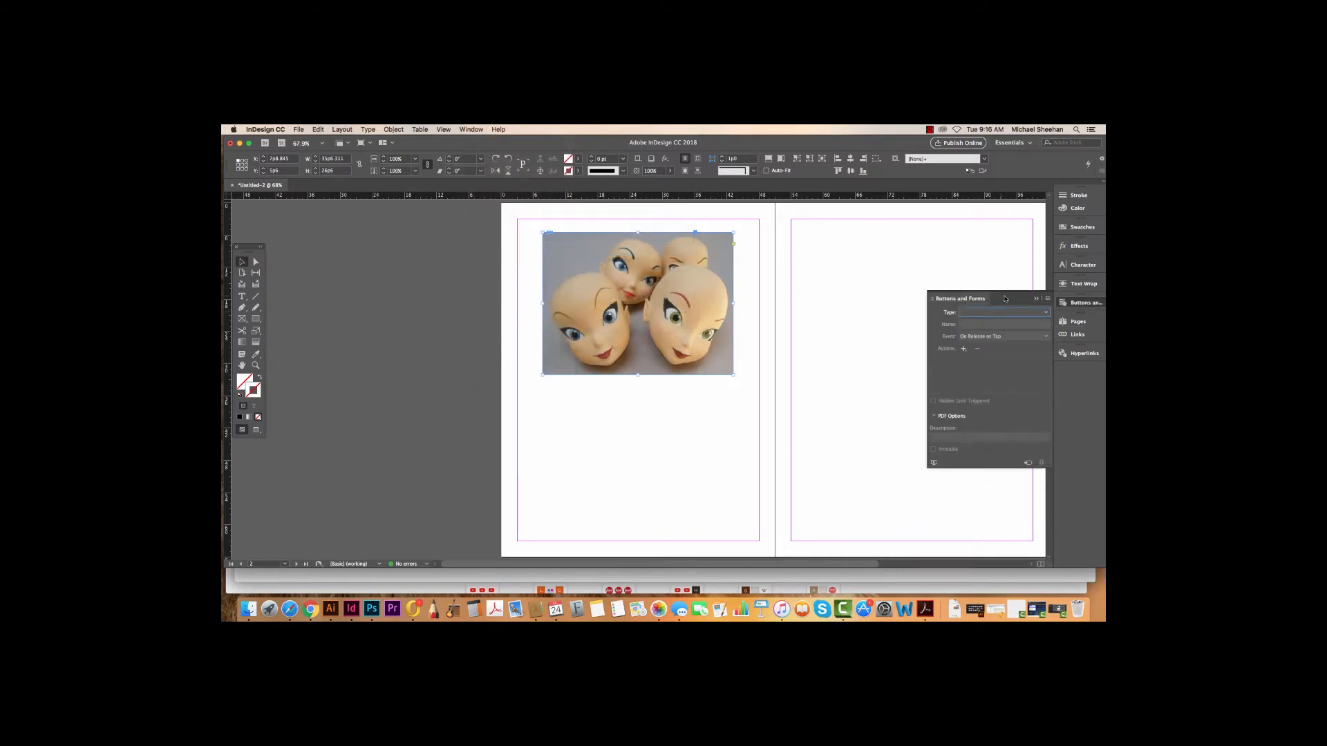
left_click_drag(1013, 298, 409, 262)
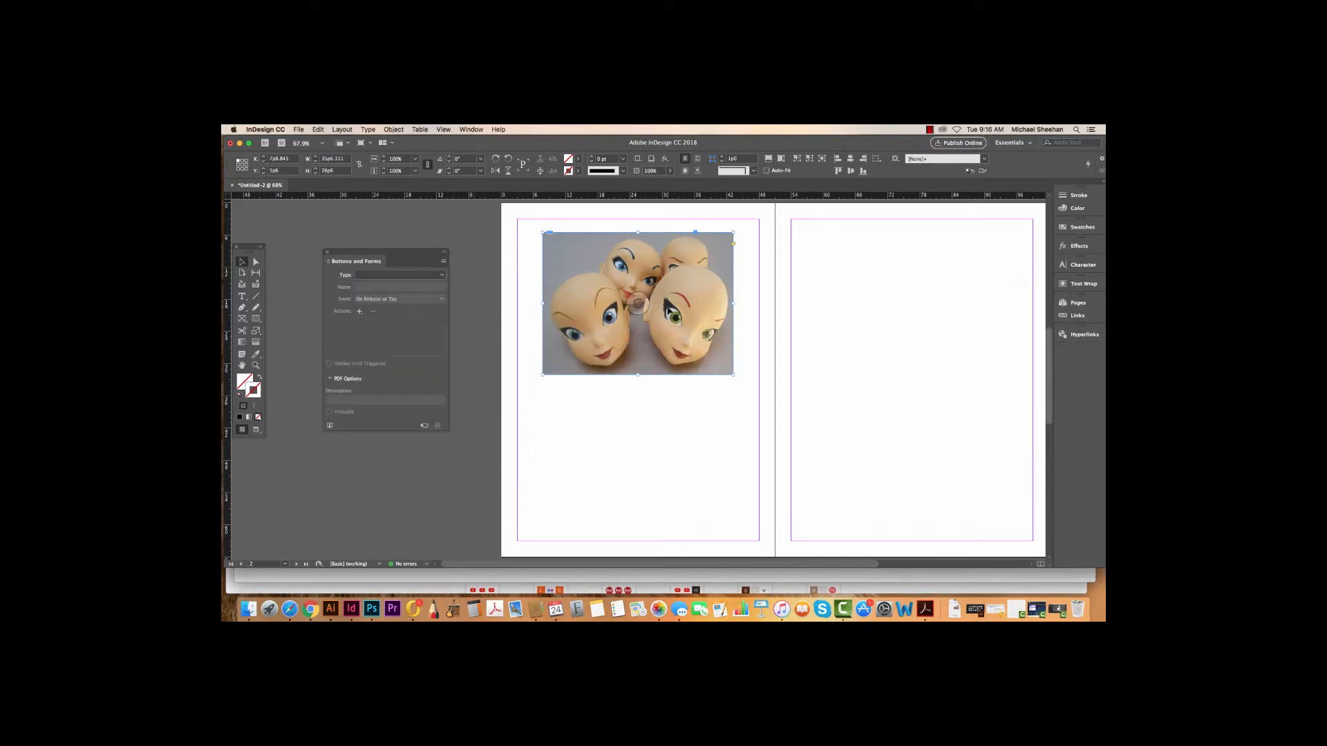
Step: Convert the doll heads image into a button named page 5
left_click(404, 275)
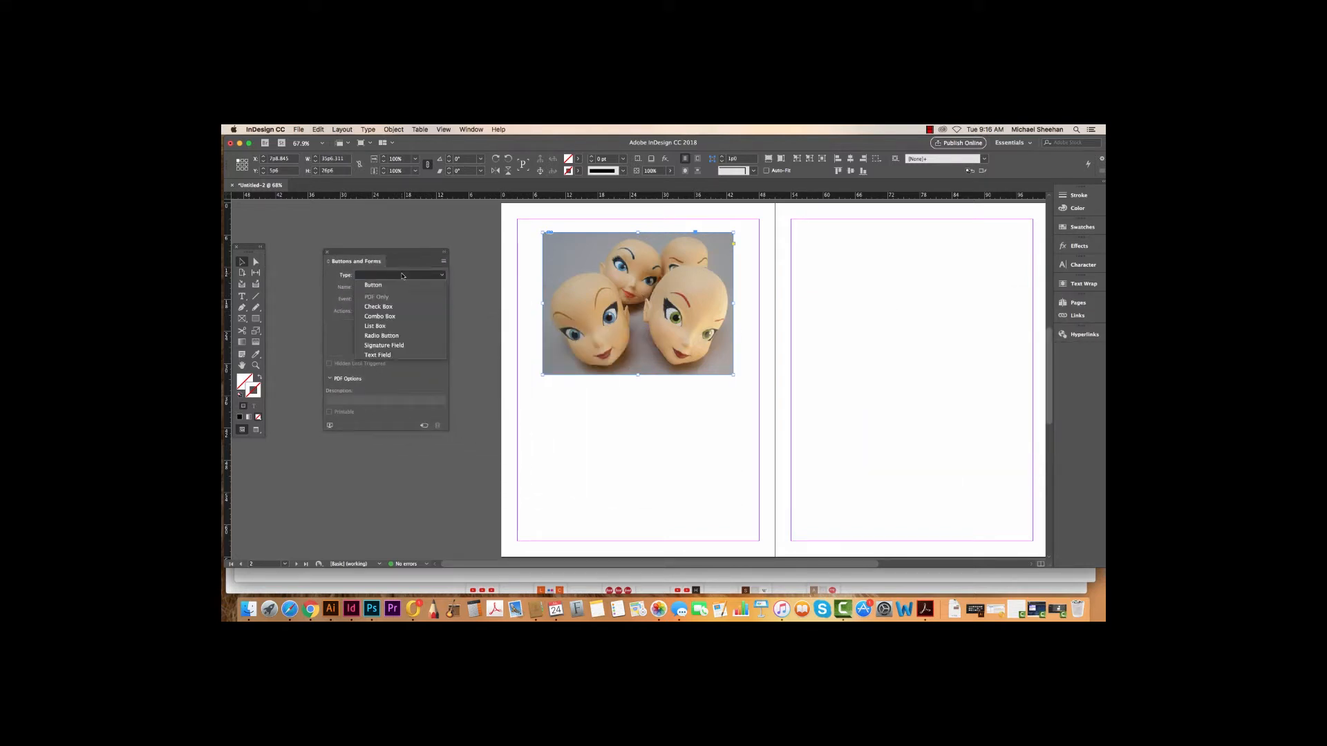
left_click(403, 286)
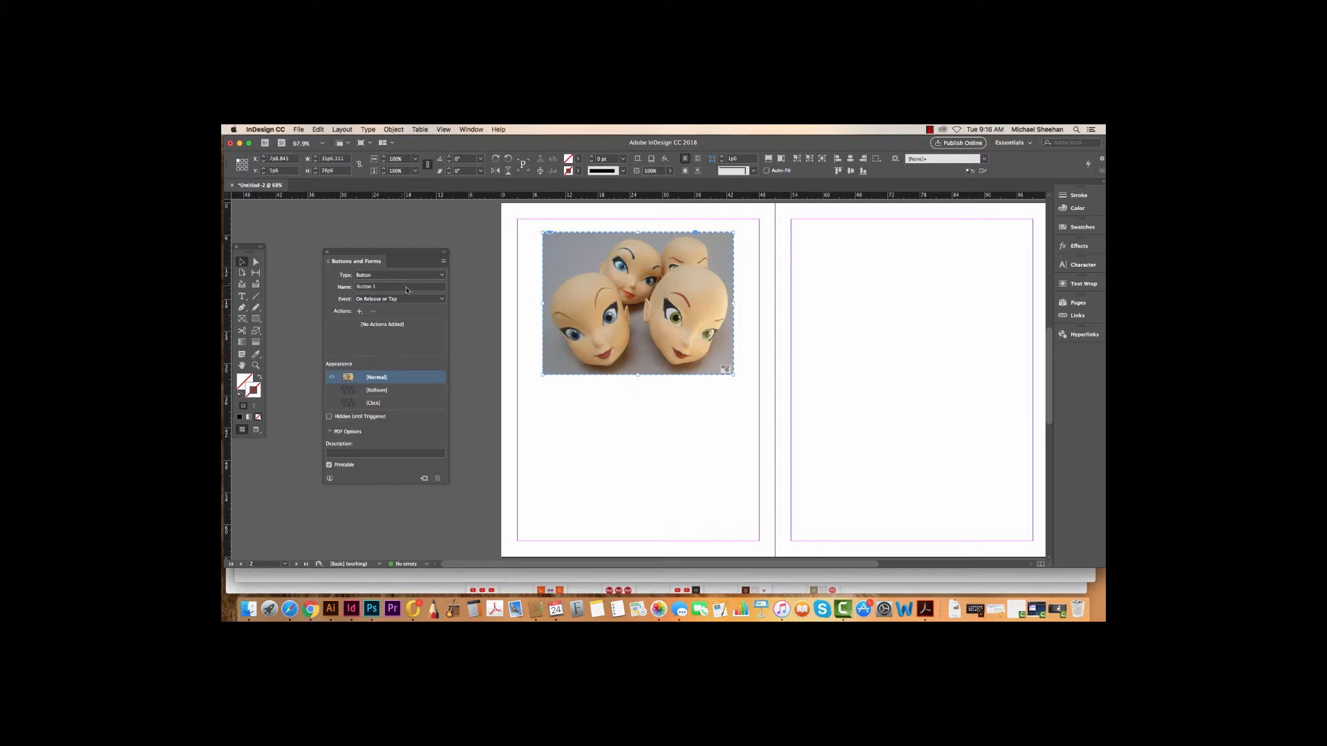
left_click(383, 288)
type("Pi")
type("ge 5")
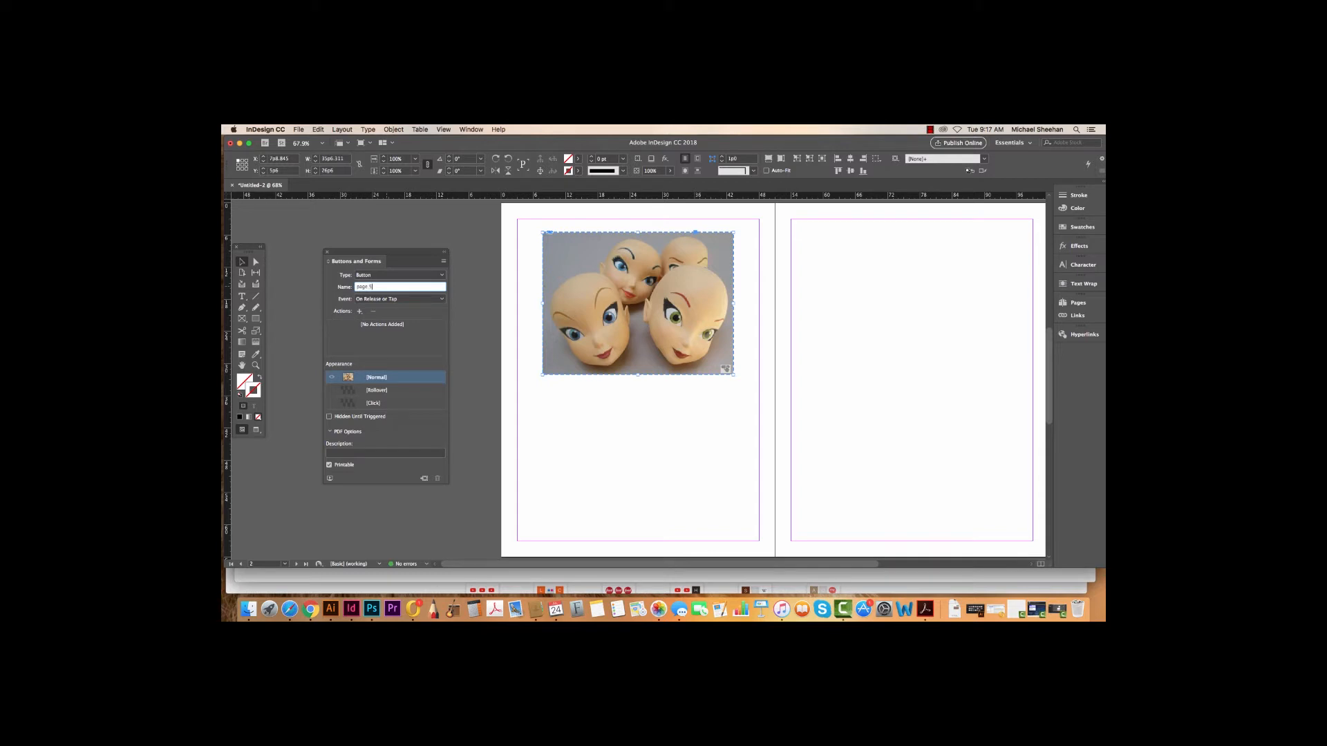
Step: Give the button a Go To Destination action targeting the page 5 bookmark, and close the Buttons and Forms panel
left_click(360, 311)
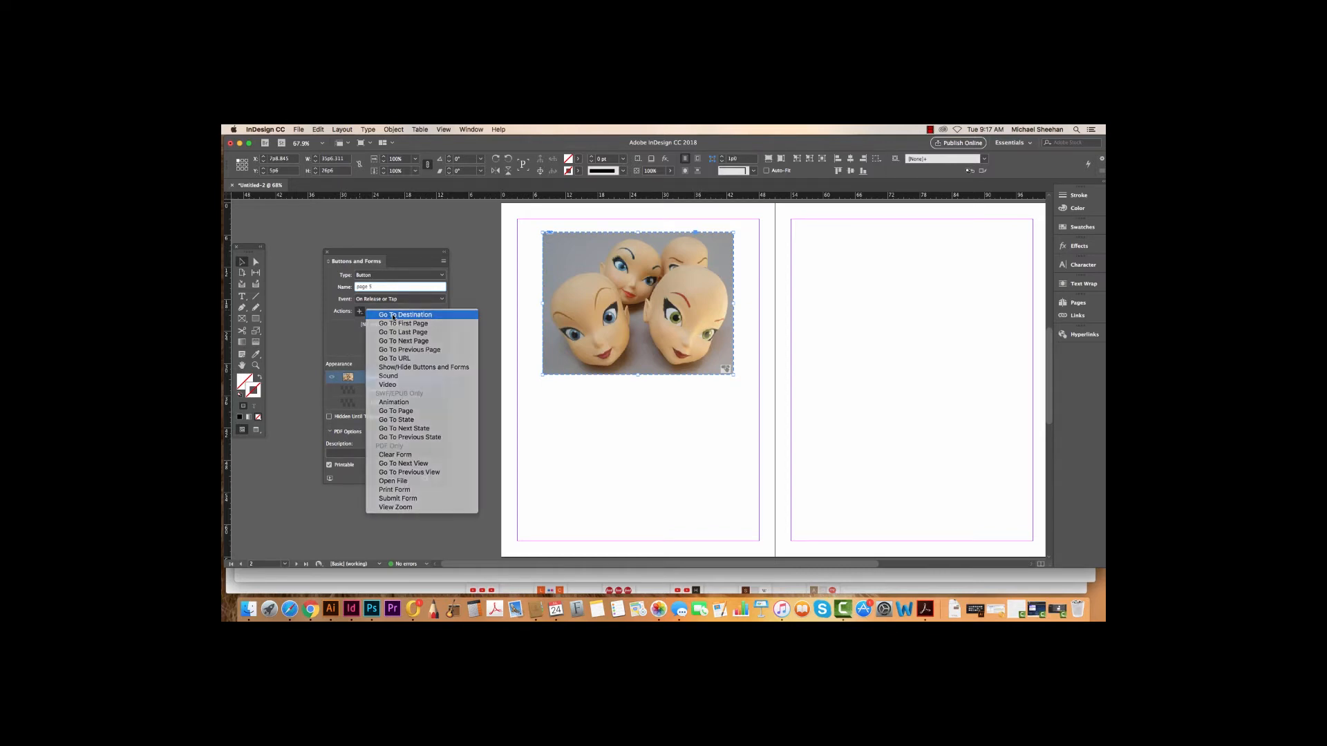
left_click(402, 315)
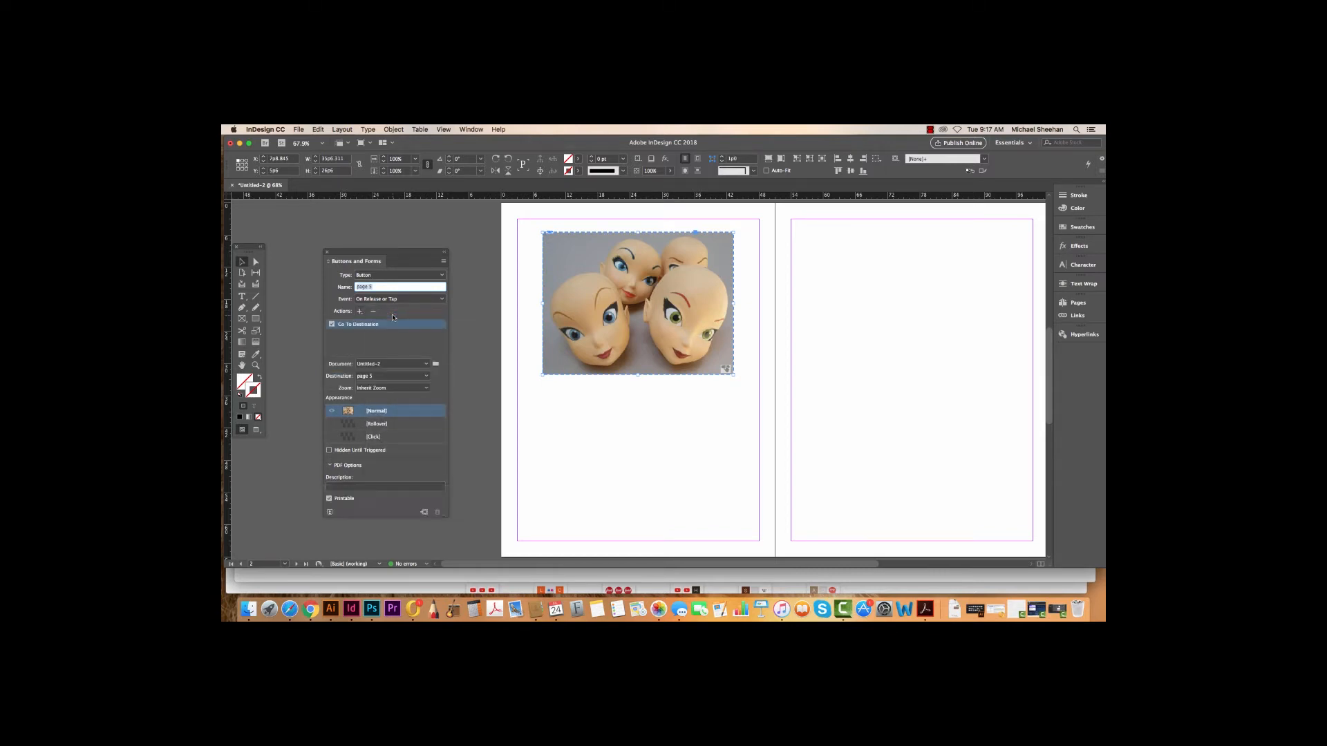
left_click(402, 377)
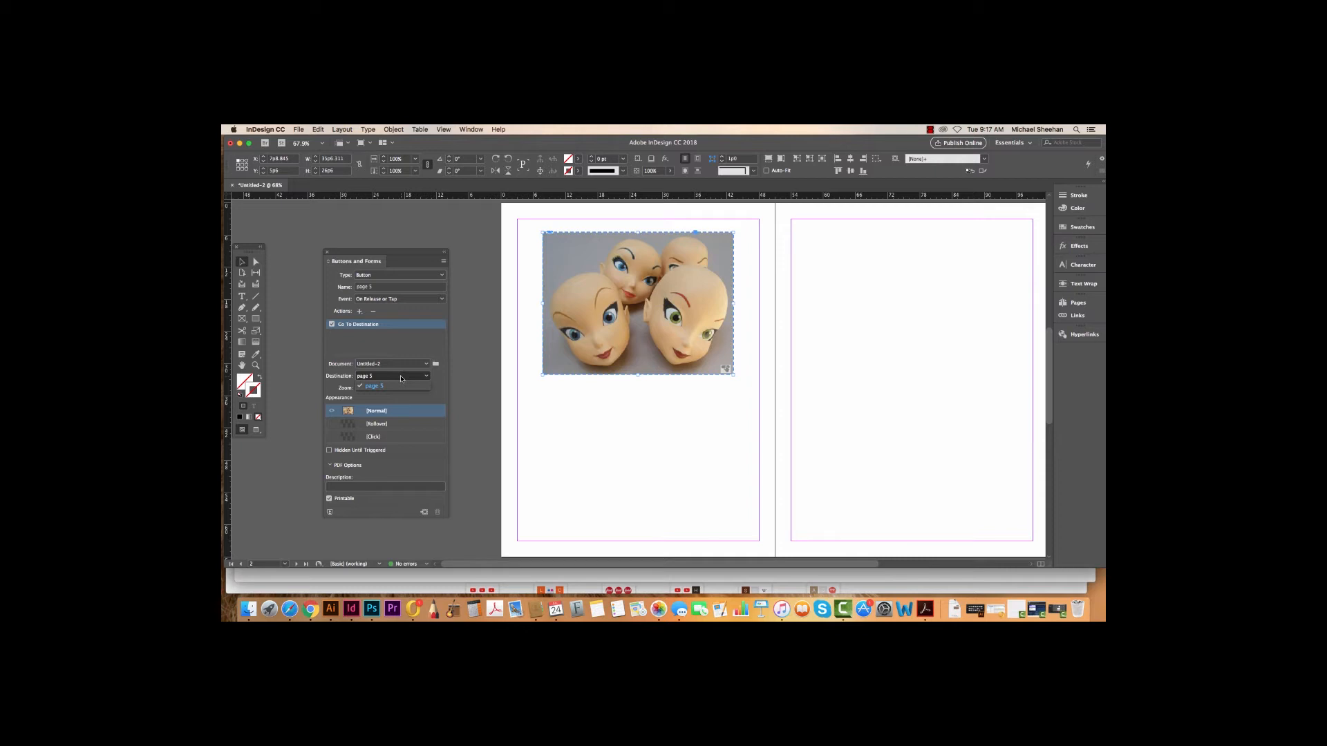
left_click(404, 385)
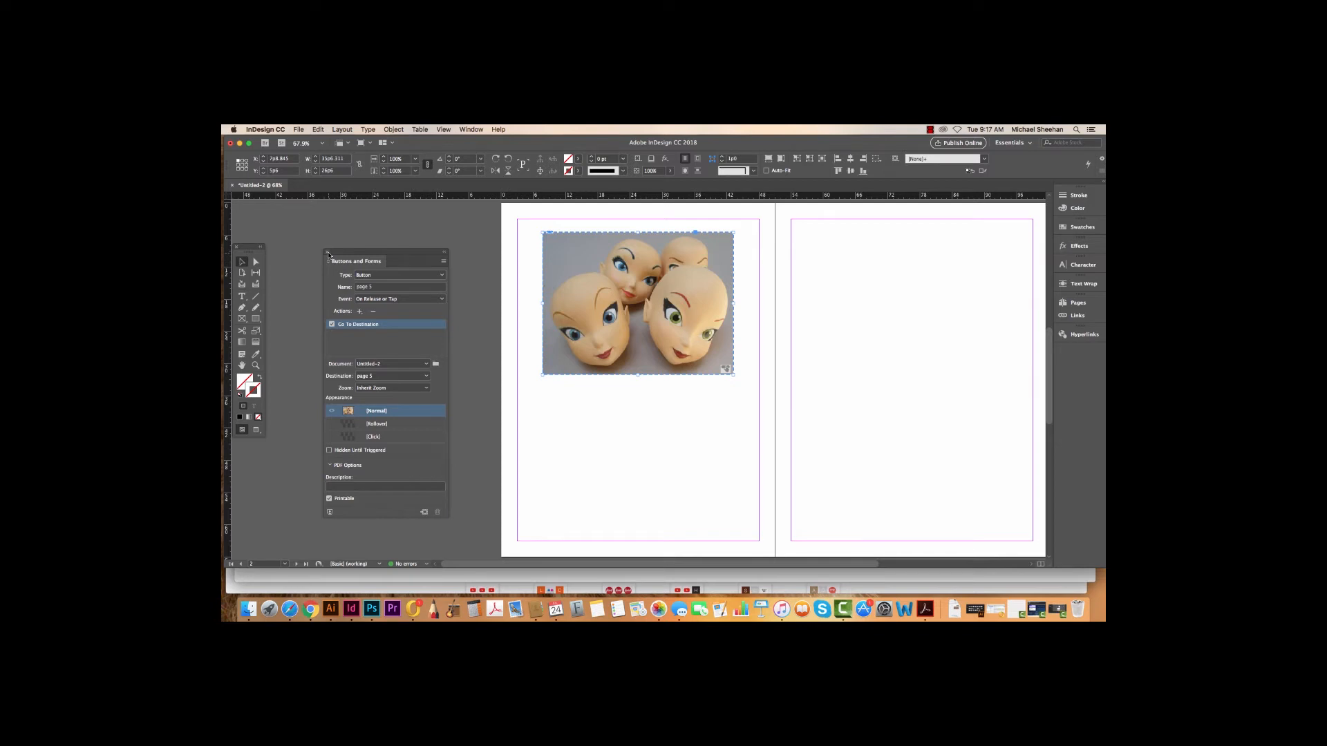
left_click(328, 253)
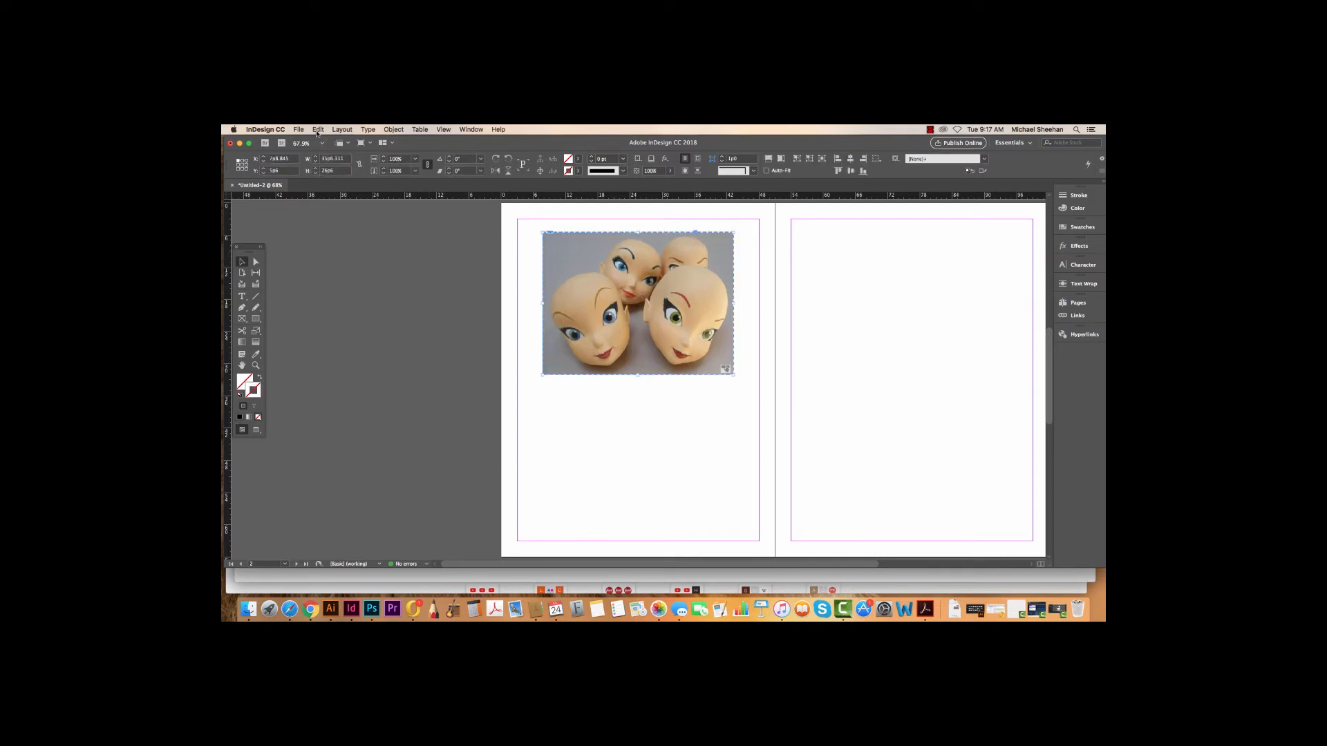
Step: Export all pages as spreads to an interactive PDF named test 3 on the Desktop, with viewing after export
left_click(298, 130)
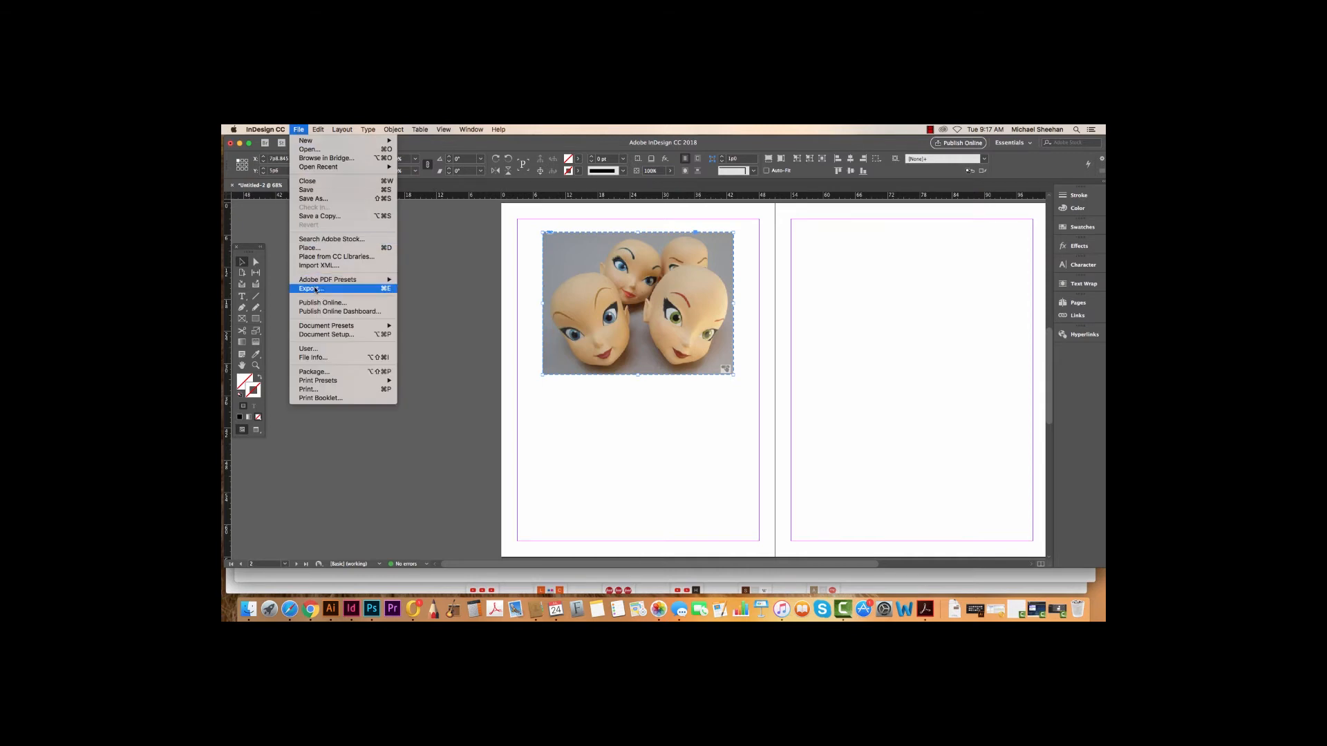
left_click(315, 289)
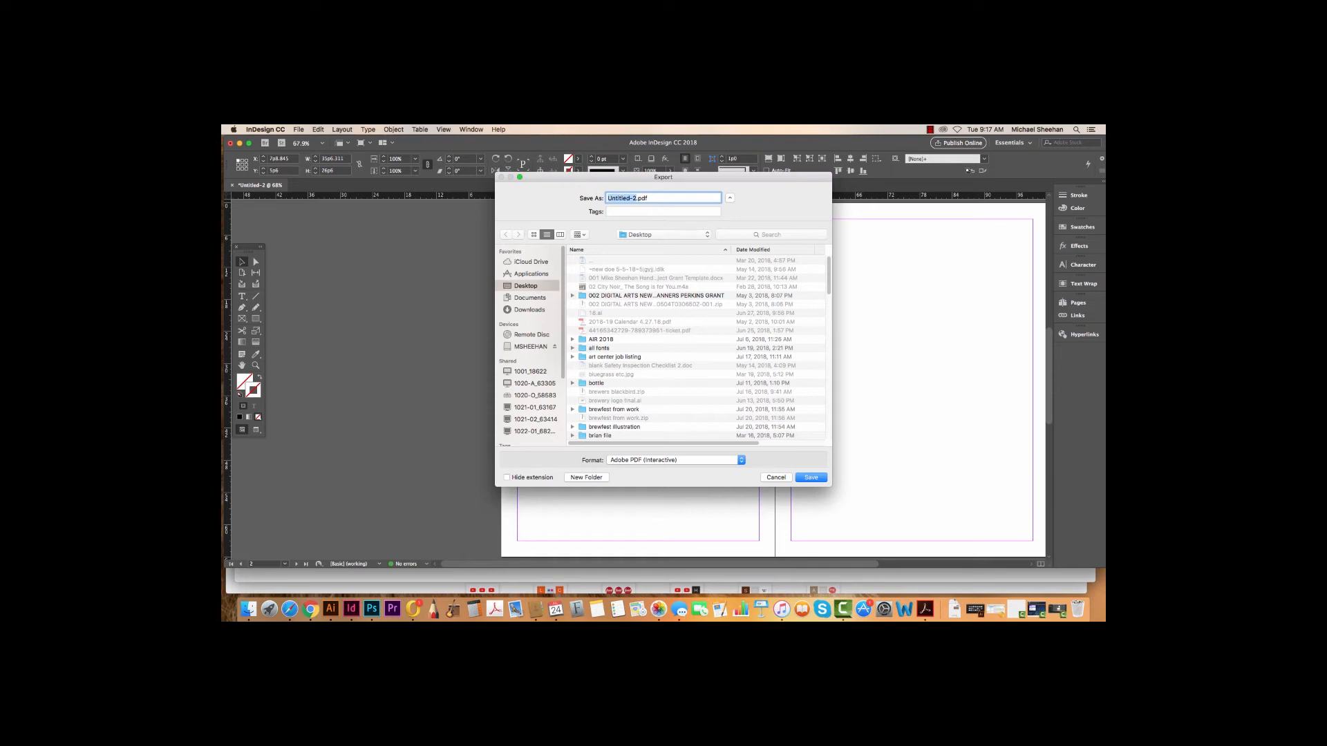
type("test 3")
left_click(804, 478)
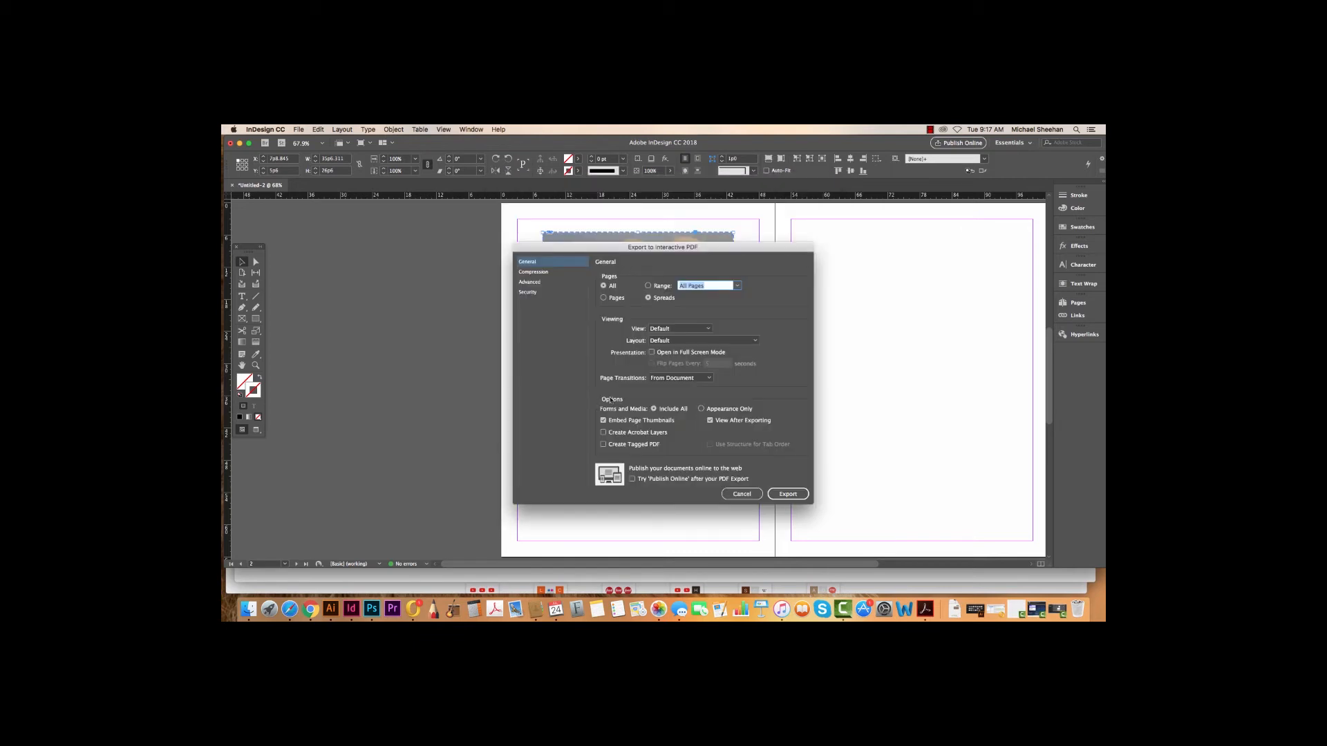
left_click(786, 492)
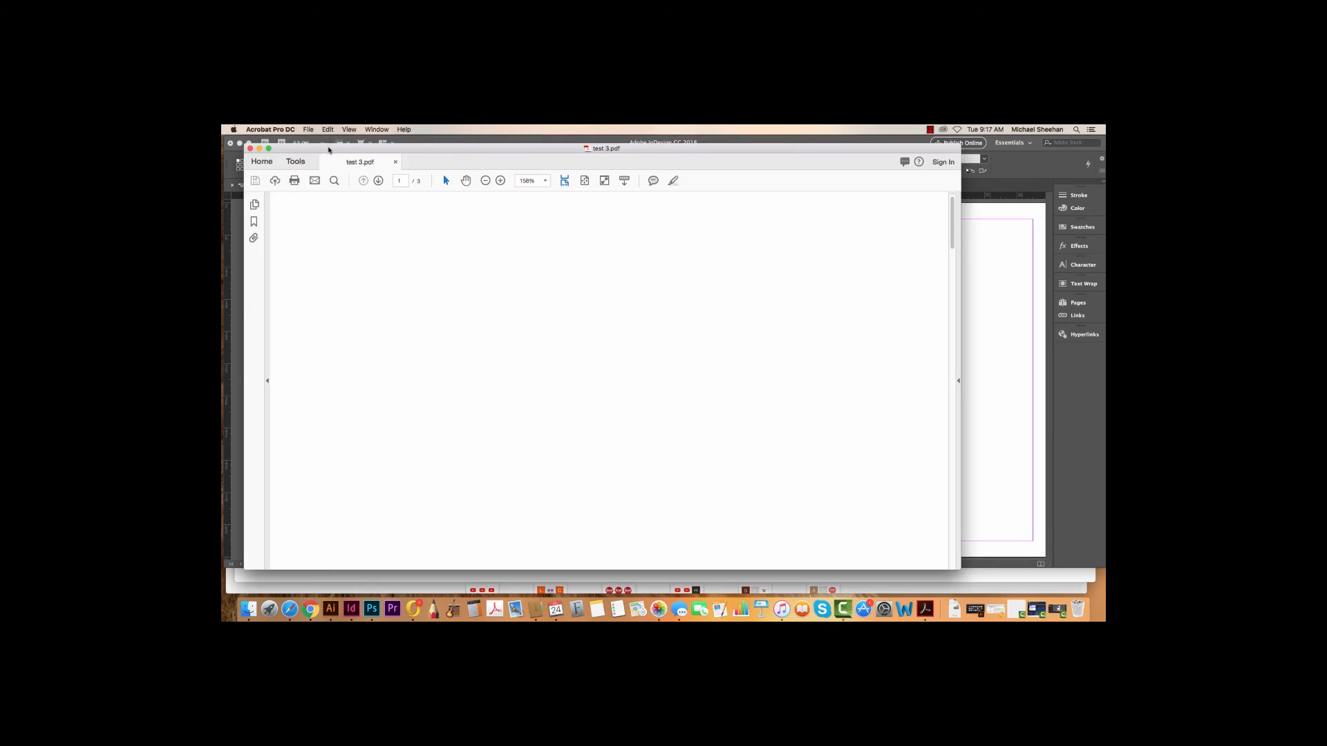
Step: Check the exported PDF in Acrobat from the image button on page 2 to the last spread, and close the file
mouse_move(329, 150)
left_mouse_down()
mouse_move(315, 141)
mouse_move(335, 141)
left_mouse_up()
left_click(261, 197)
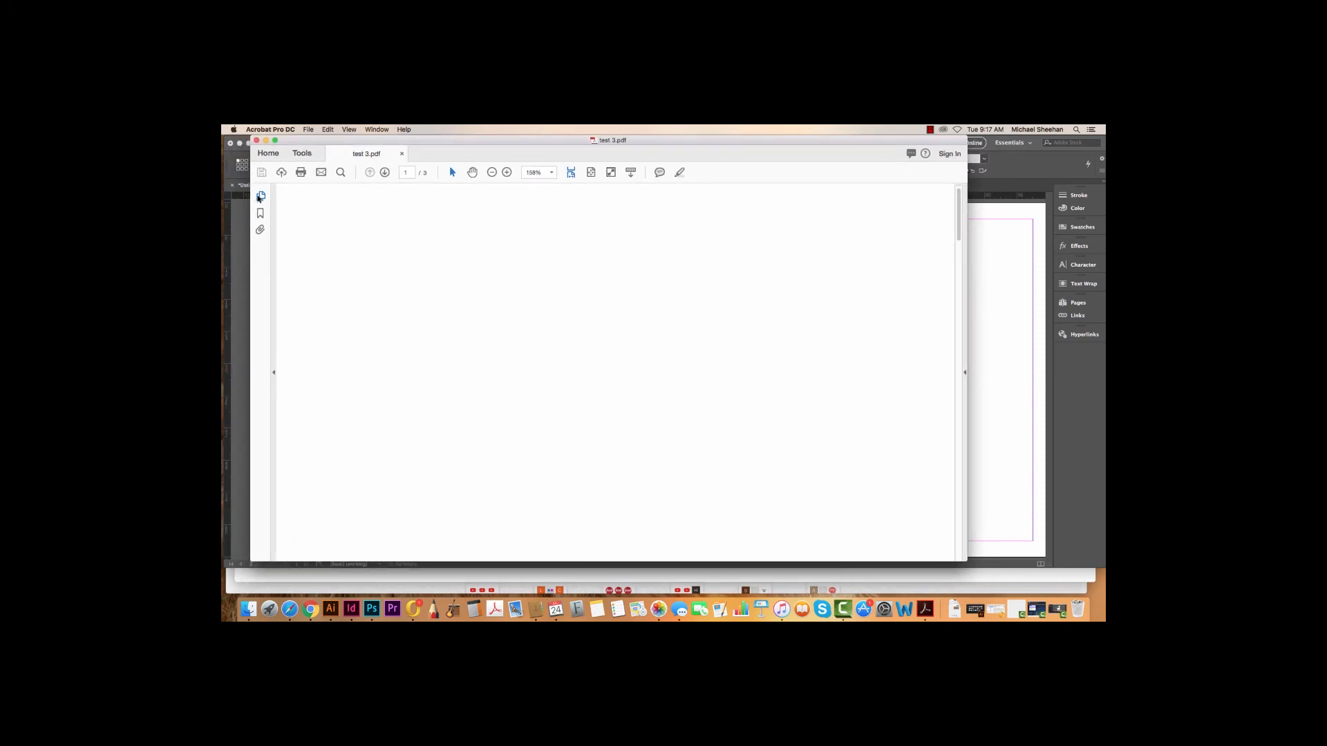
left_click(326, 339)
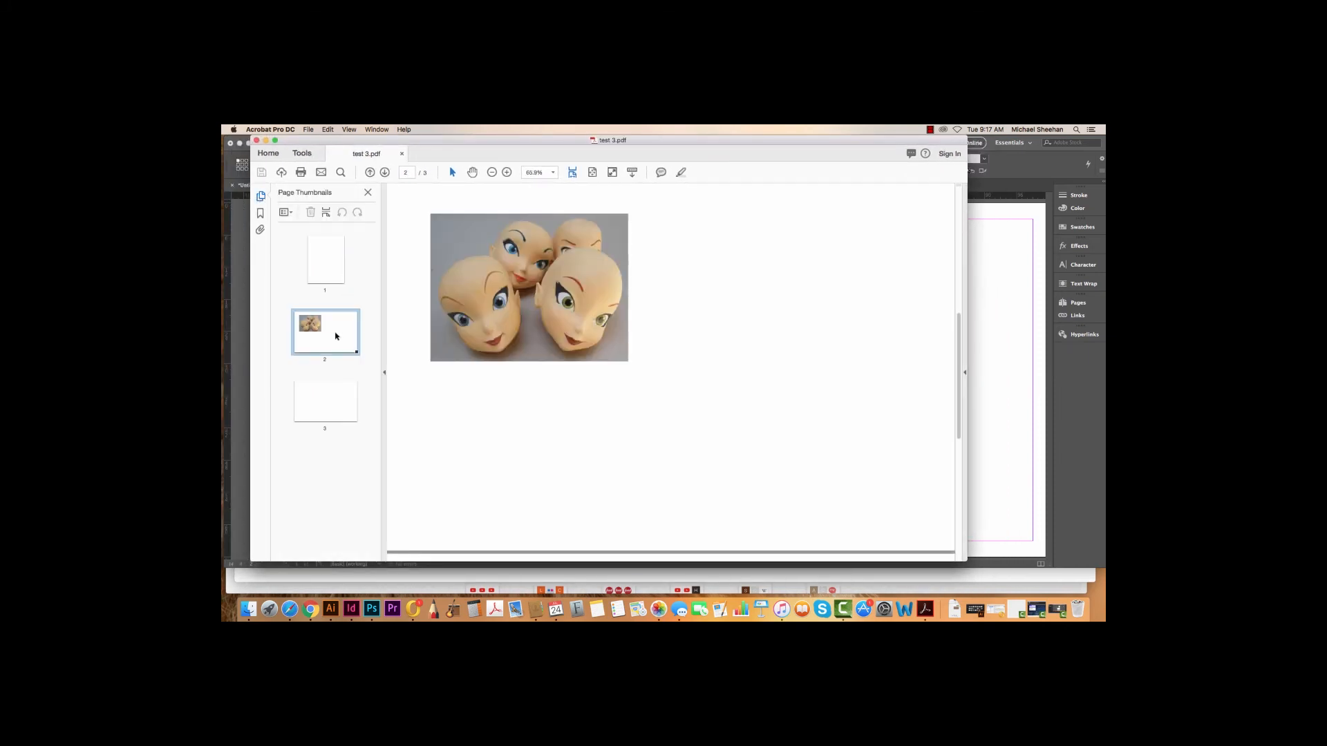
scroll(542, 295, "down", 10)
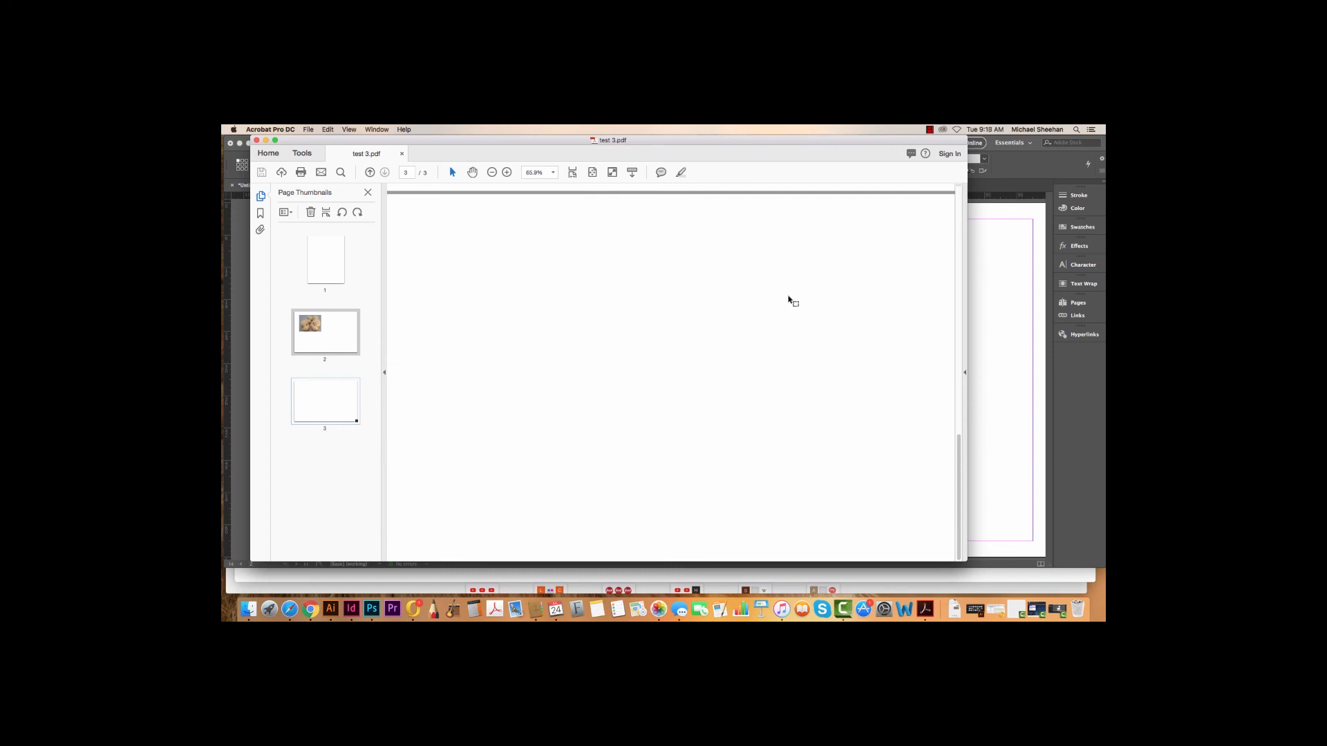
left_click_drag(958, 452, 957, 485)
left_click(323, 335)
scroll(542, 290, "down", 10)
left_click(256, 141)
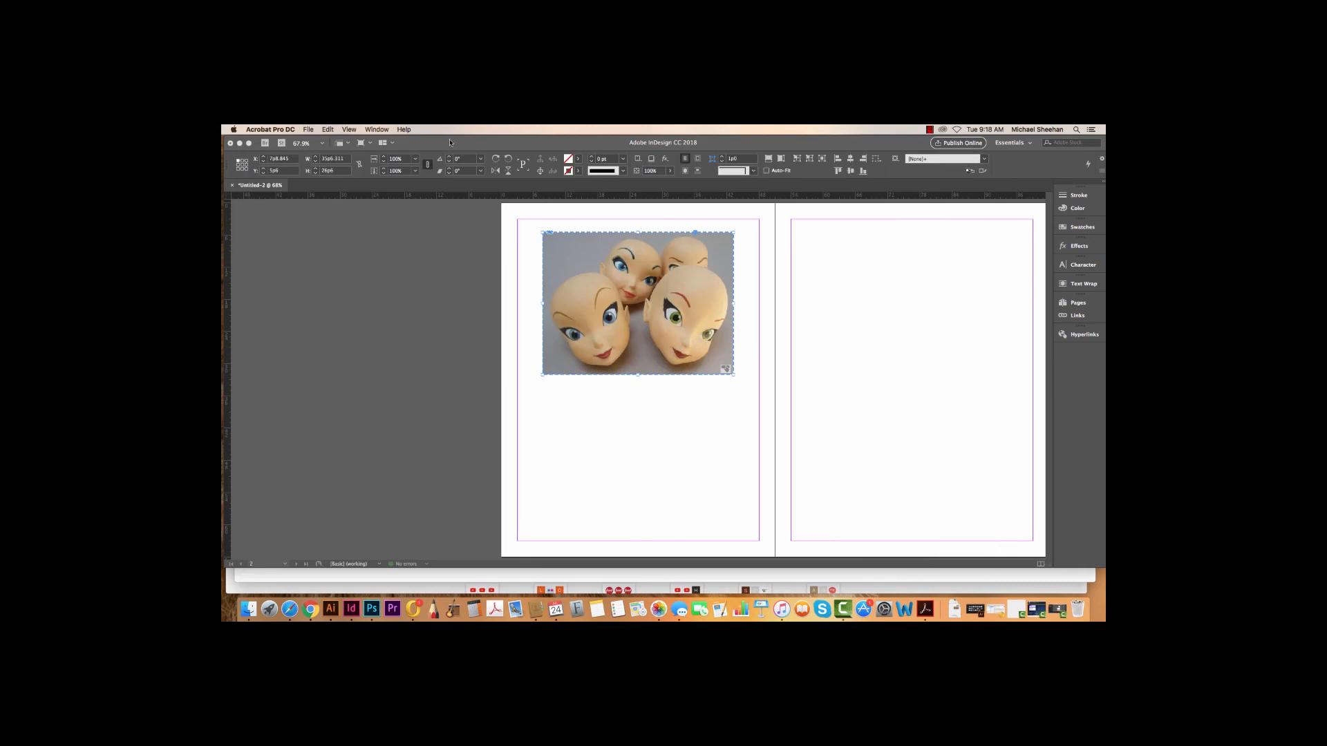